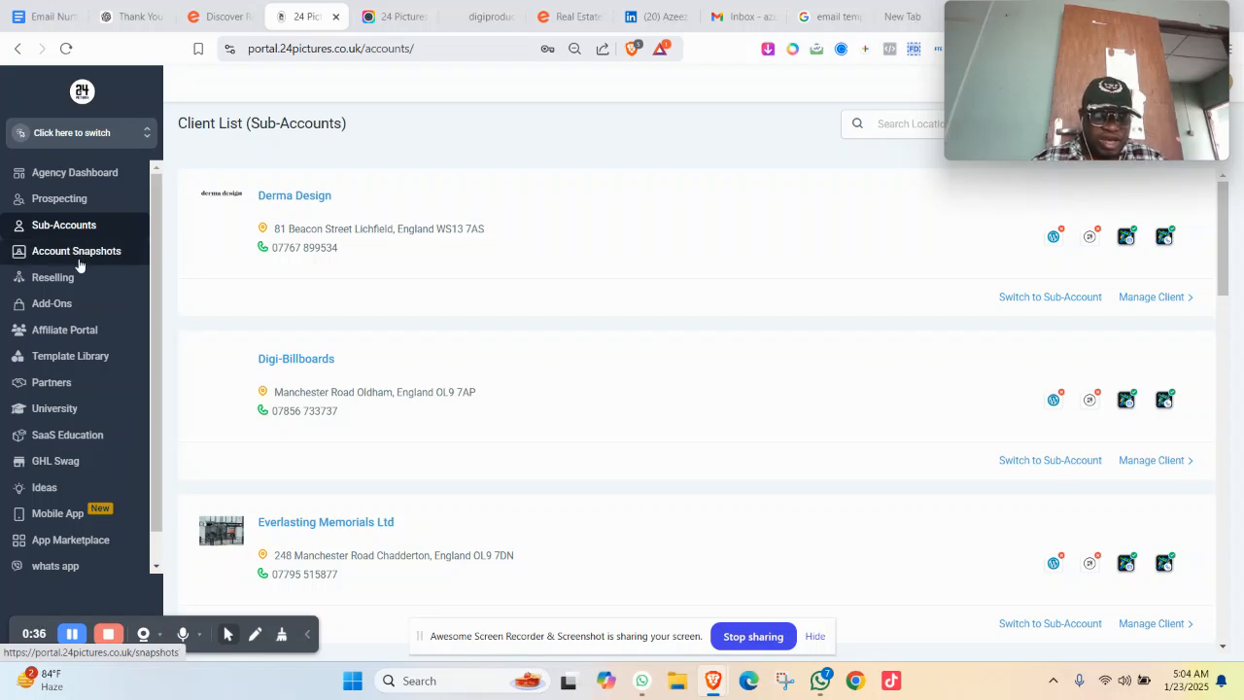
Start a new account snapshot named Saf and choose Saf as its source sub-account.
{"action": "left_click", "coordinate": [79, 252]}
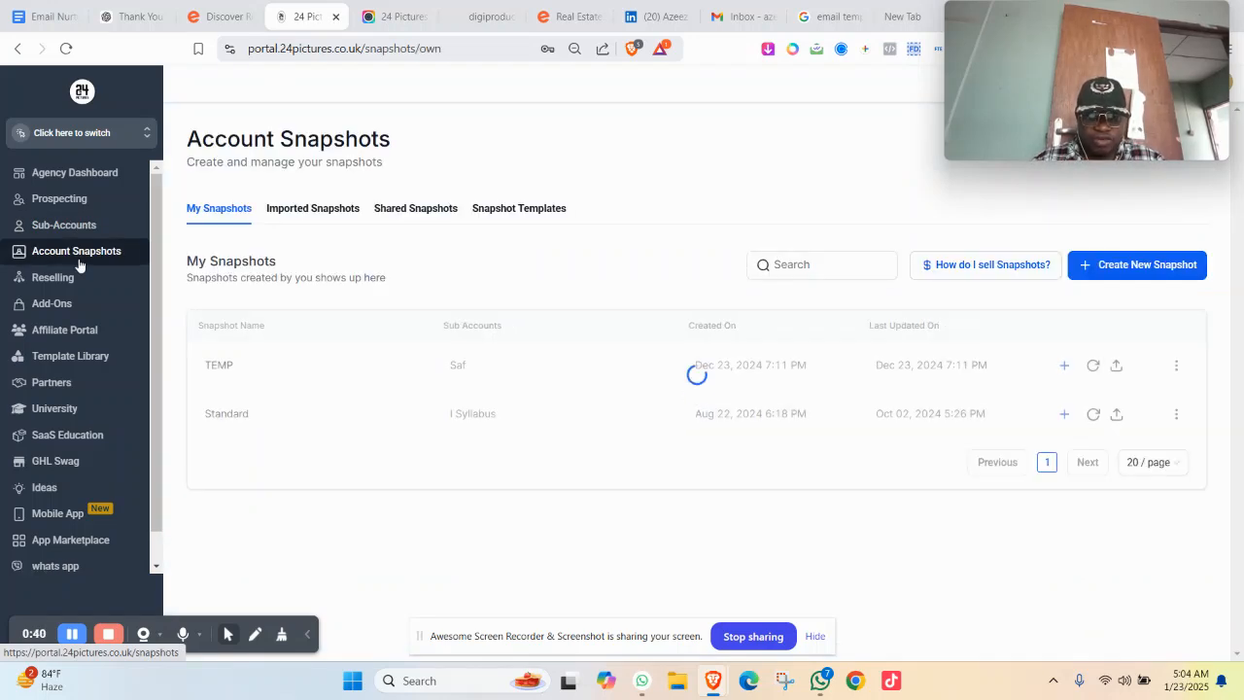
{"action": "left_click", "coordinate": [1096, 271]}
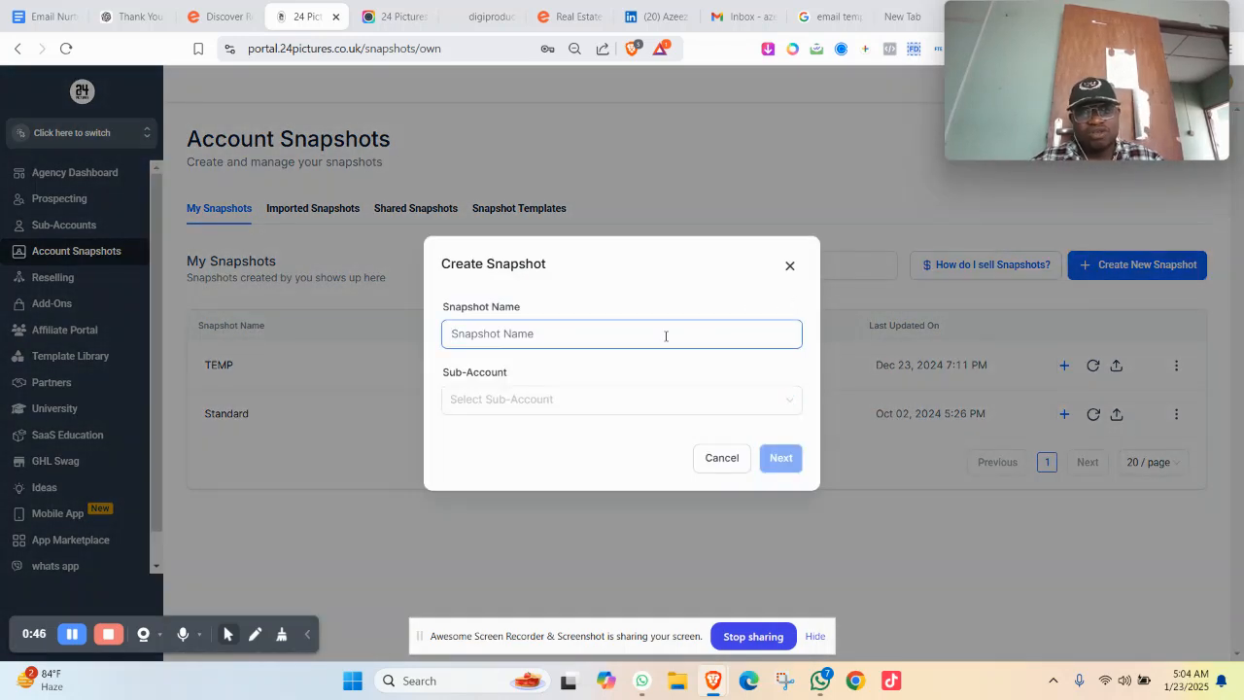
{"action": "type", "text": "Saf"}
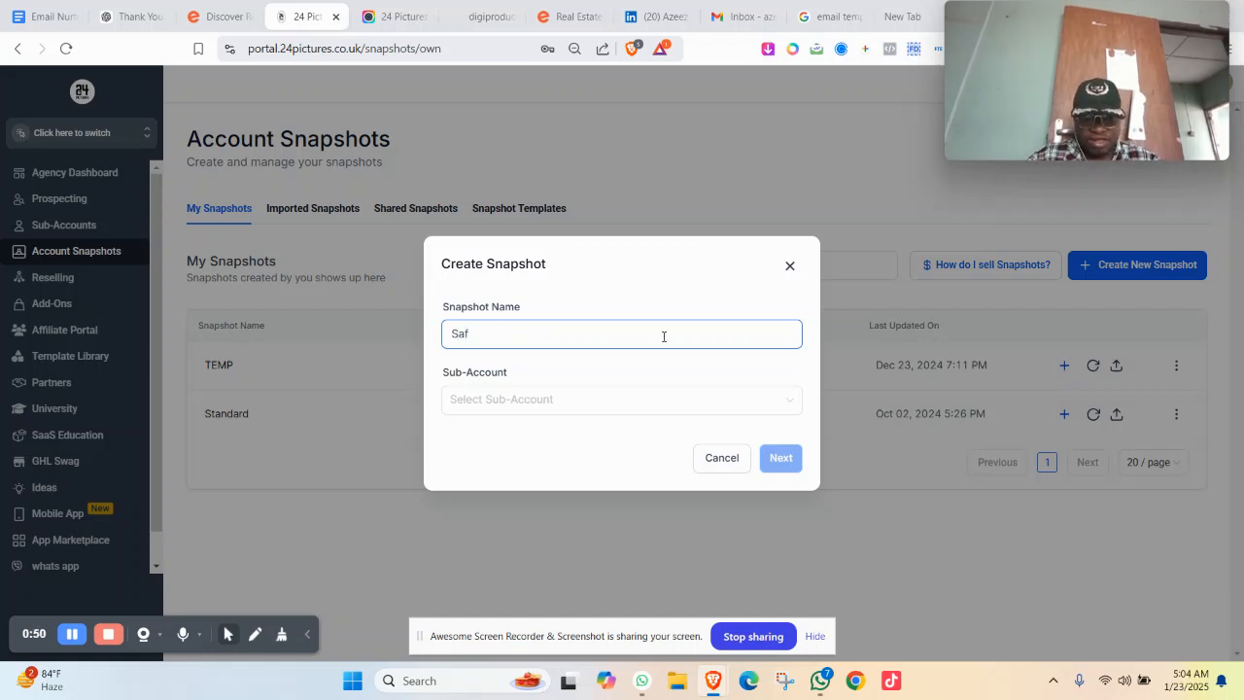
{"action": "left_click", "coordinate": [690, 406]}
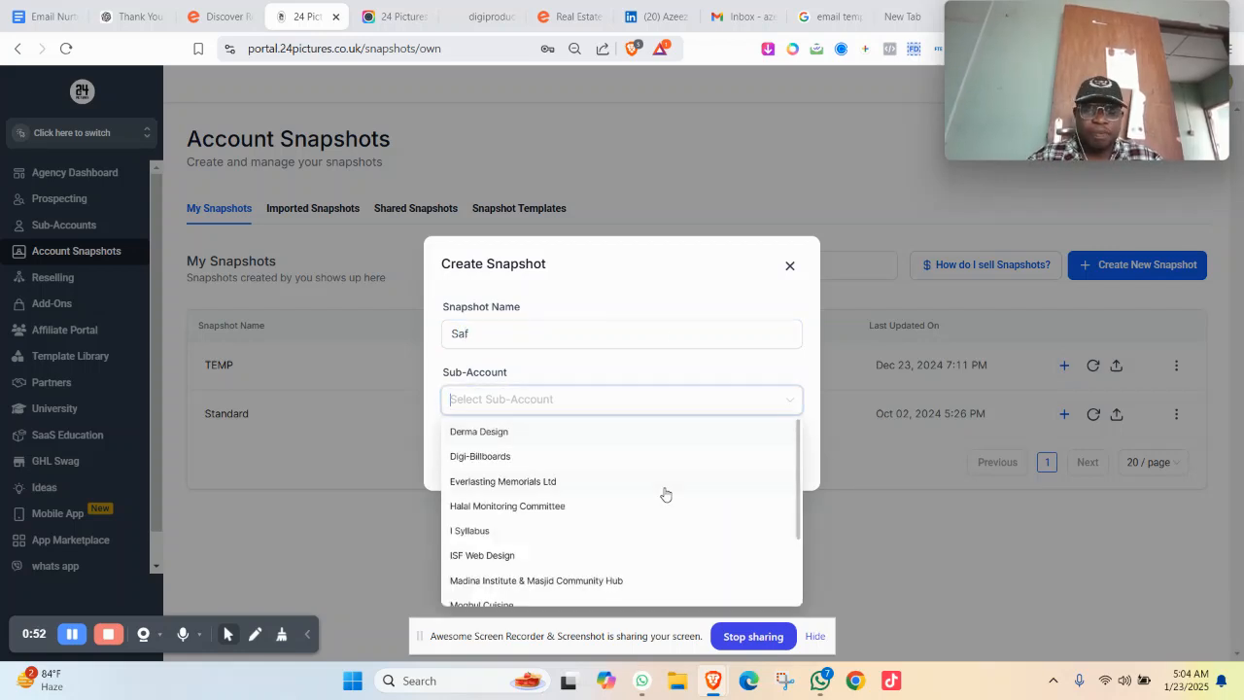
{"action": "scroll", "coordinate": [661, 515], "scroll_direction": "down", "scroll_amount": 1}
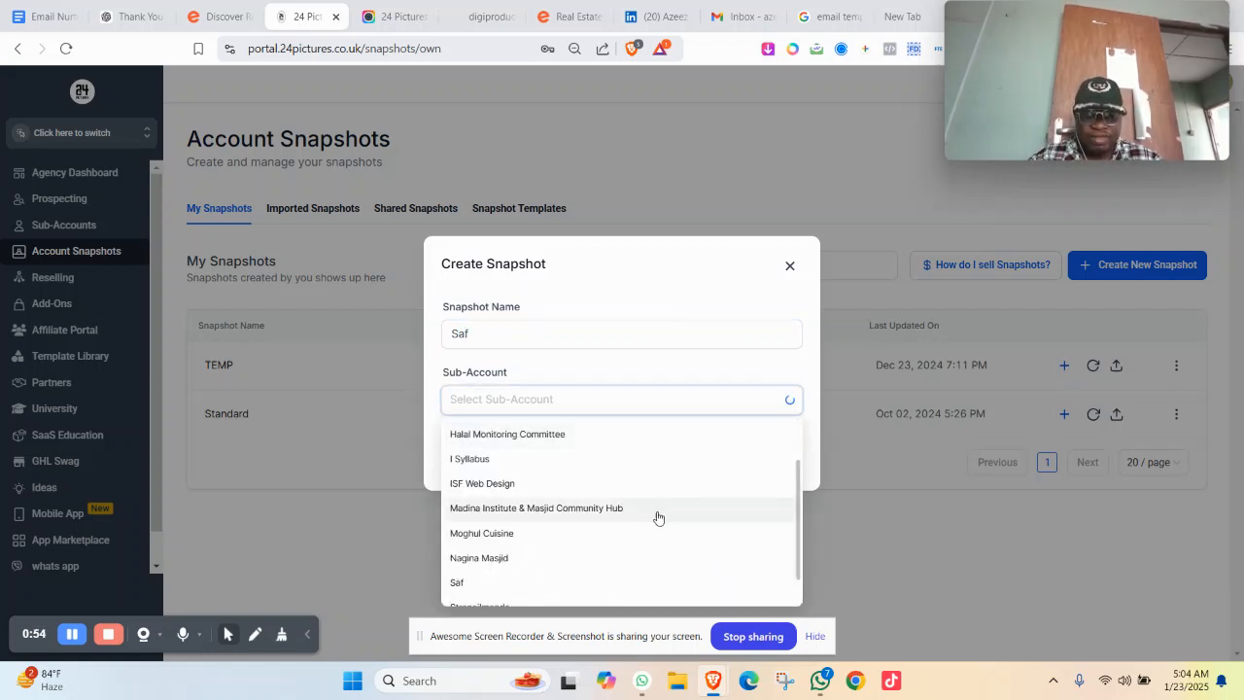
{"action": "left_click", "coordinate": [649, 583]}
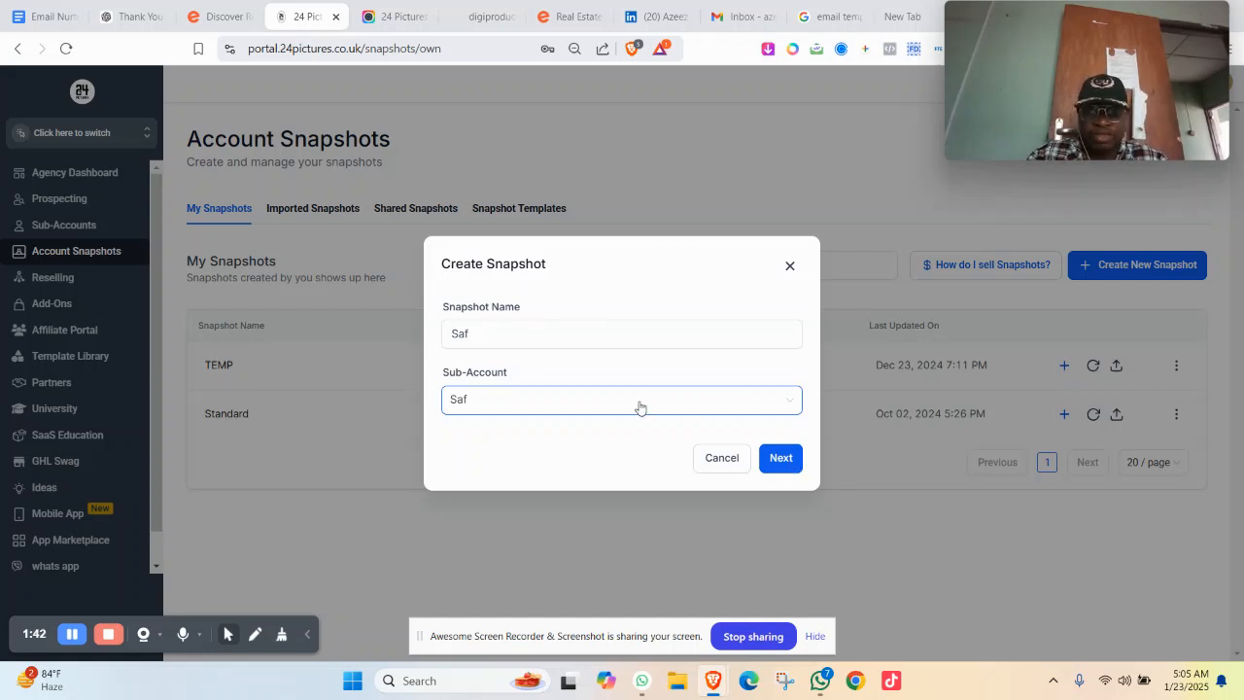
Reselect the Saf sub-account for the snapshot and continue to its list of linked assets.
{"action": "left_click", "coordinate": [613, 342]}
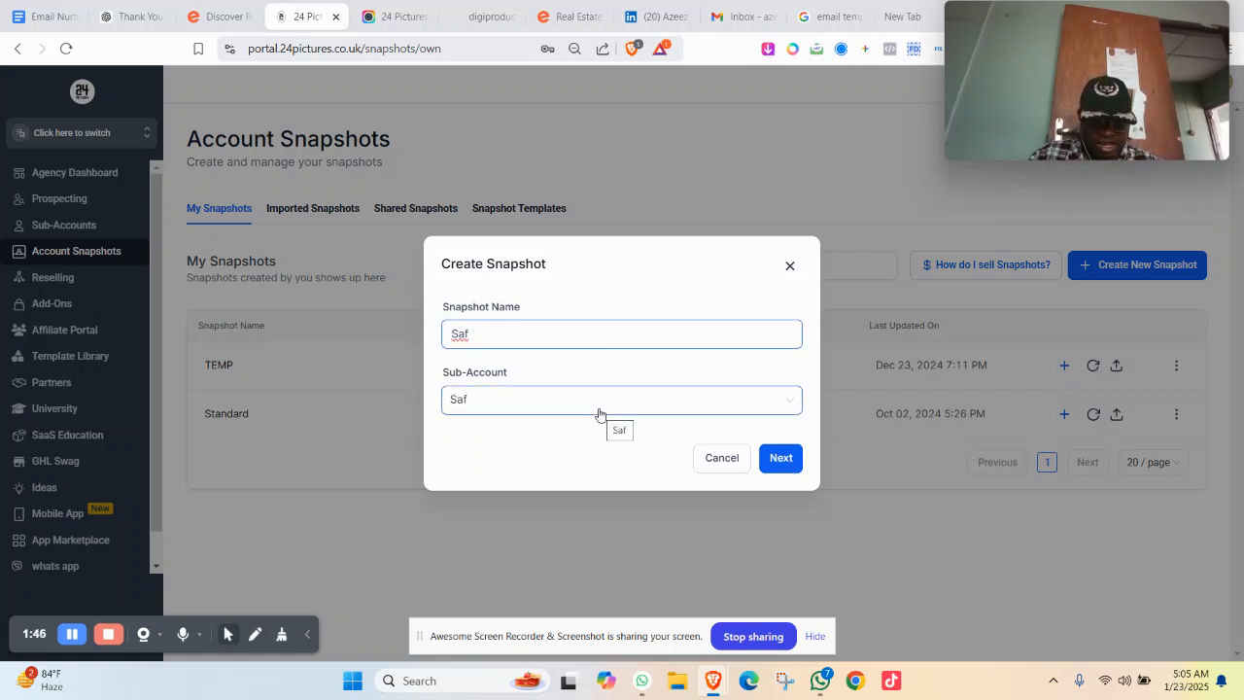
{"action": "left_click", "coordinate": [724, 407]}
{"action": "scroll", "coordinate": [534, 525], "scroll_direction": "down", "scroll_amount": 1}
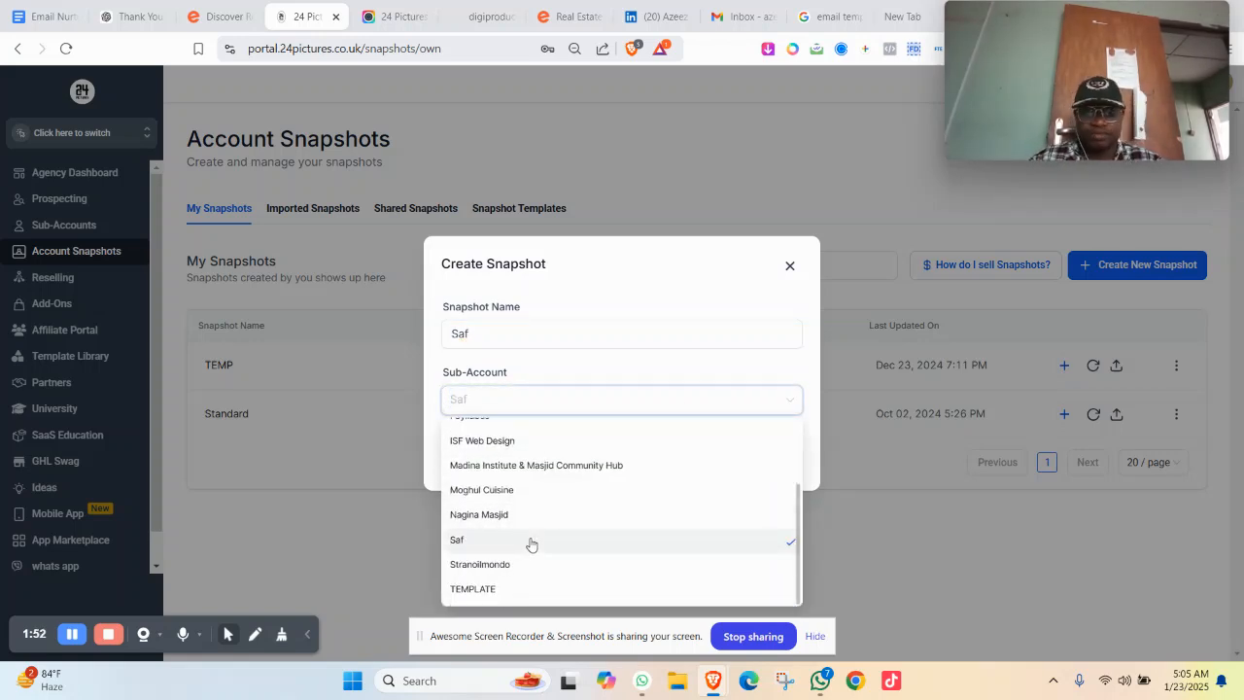
{"action": "left_click", "coordinate": [532, 541]}
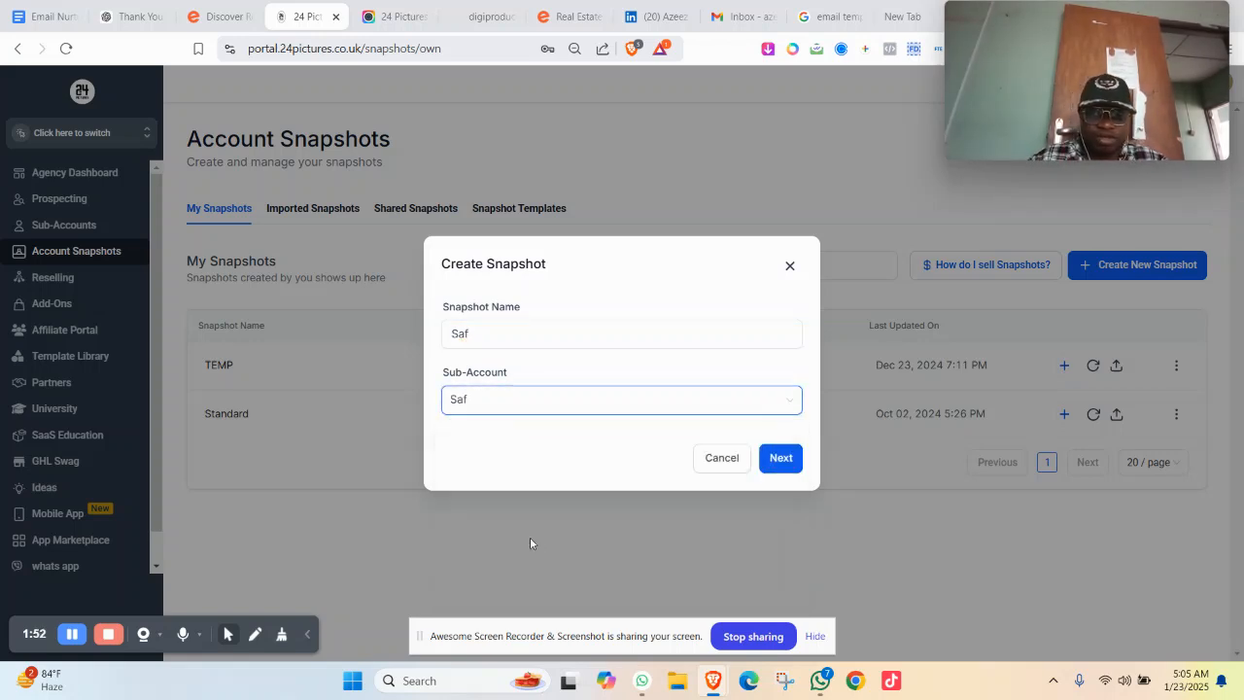
{"action": "left_click", "coordinate": [772, 468]}
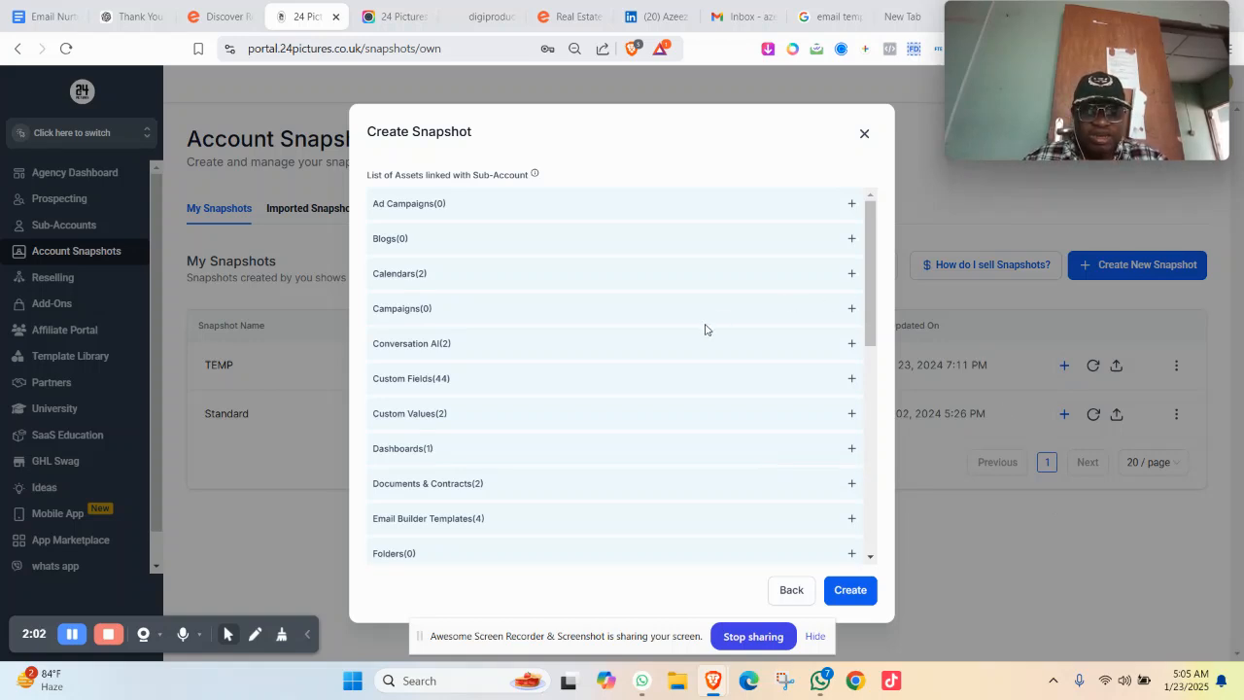
Review the assets linked with the sub-account, from Ad Campaigns to Workflow, including the Documents & Contracts entries.
{"action": "scroll", "coordinate": [706, 331], "scroll_direction": "down", "scroll_amount": 2}
{"action": "scroll", "coordinate": [706, 331], "scroll_direction": "down", "scroll_amount": 4}
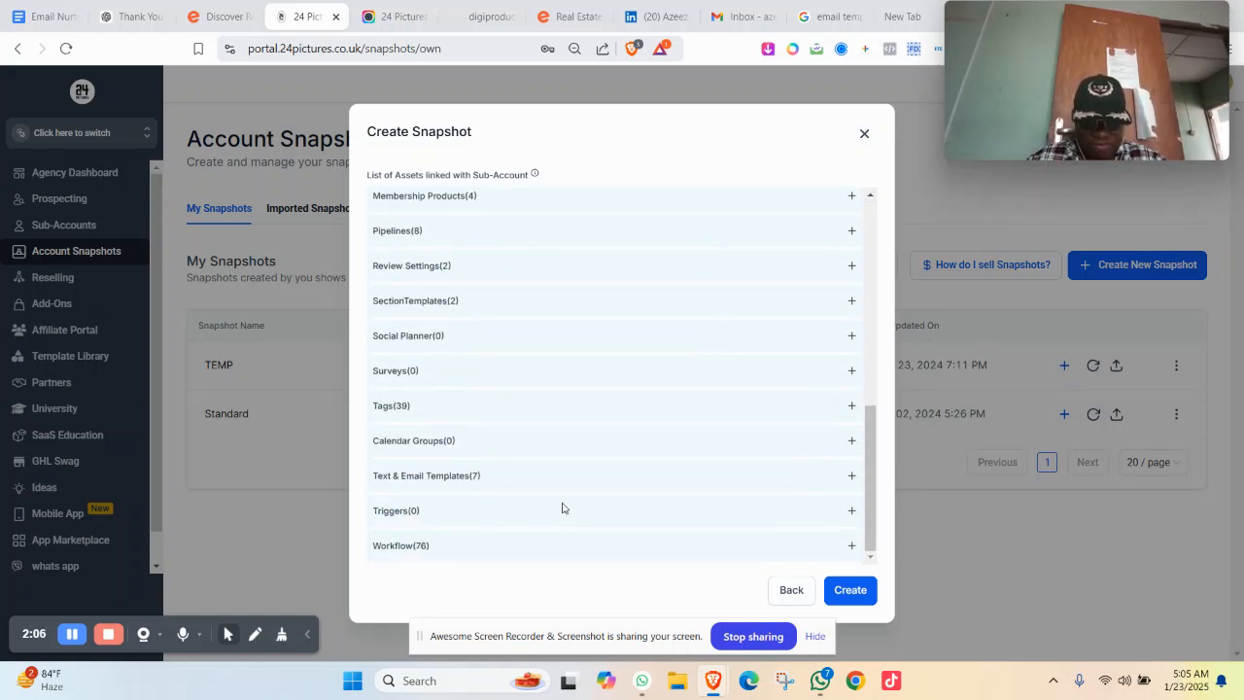
{"action": "scroll", "coordinate": [528, 469], "scroll_direction": "up", "scroll_amount": 5}
{"action": "scroll", "coordinate": [526, 469], "scroll_direction": "up", "scroll_amount": 1}
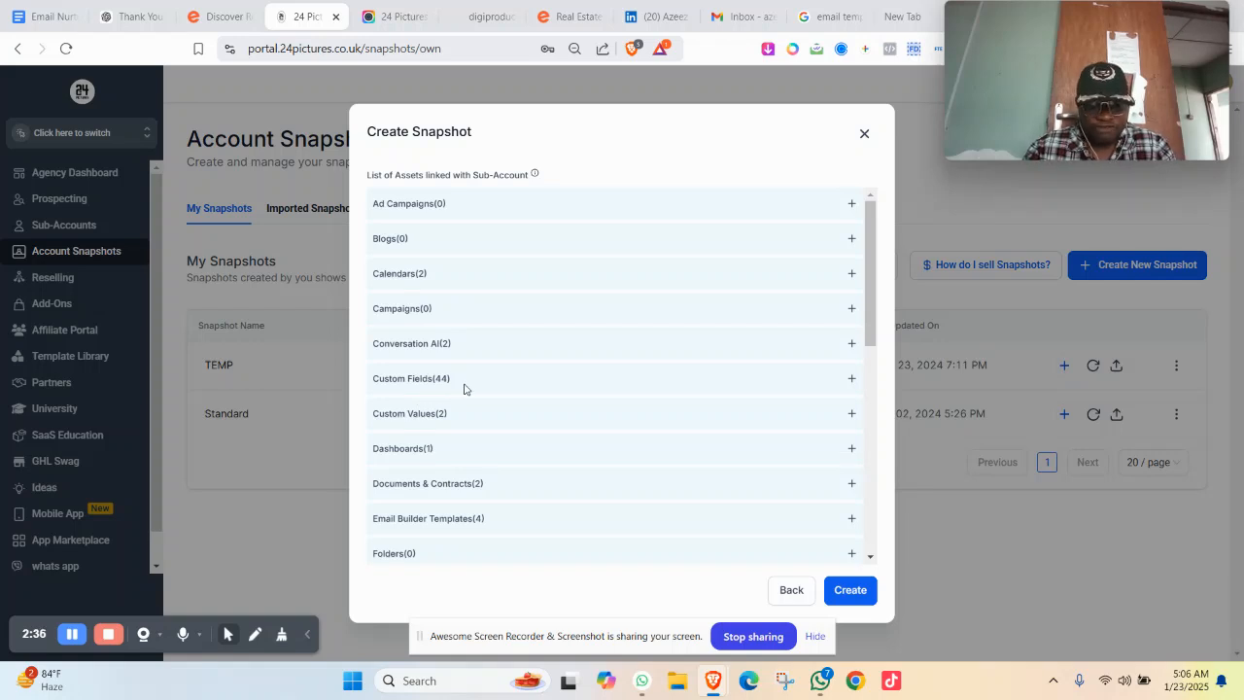
{"action": "scroll", "coordinate": [464, 388], "scroll_direction": "down", "scroll_amount": 1}
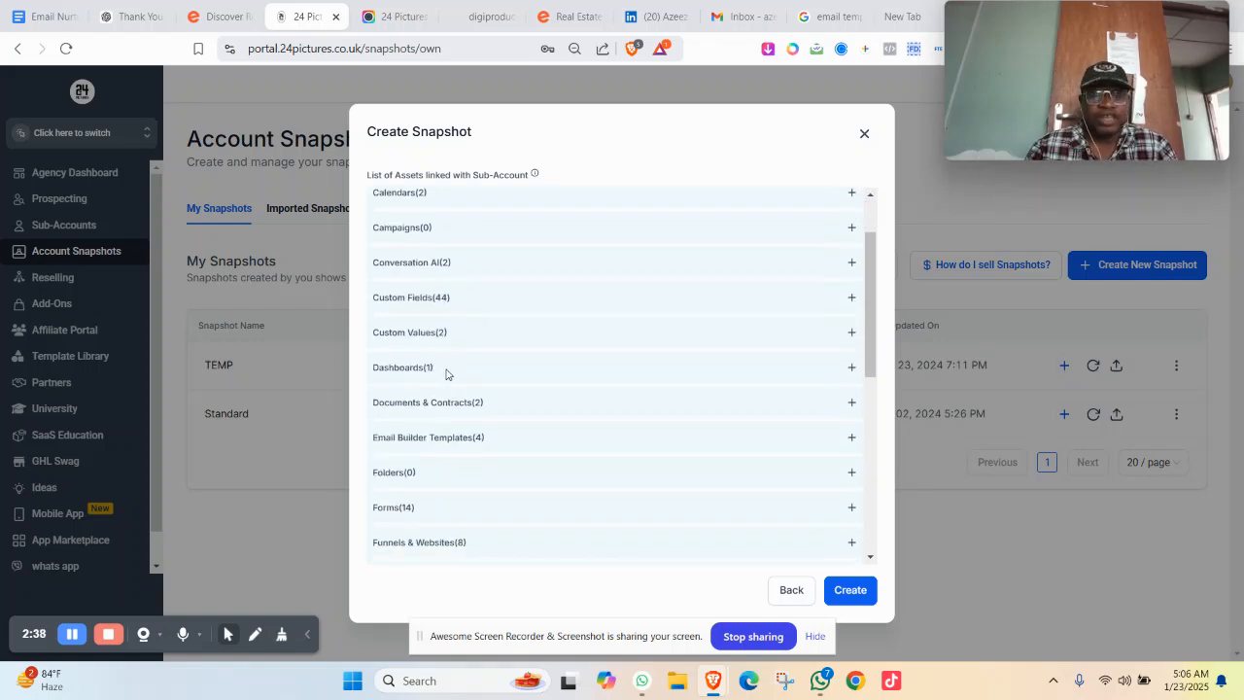
{"action": "scroll", "coordinate": [447, 371], "scroll_direction": "down", "scroll_amount": 1}
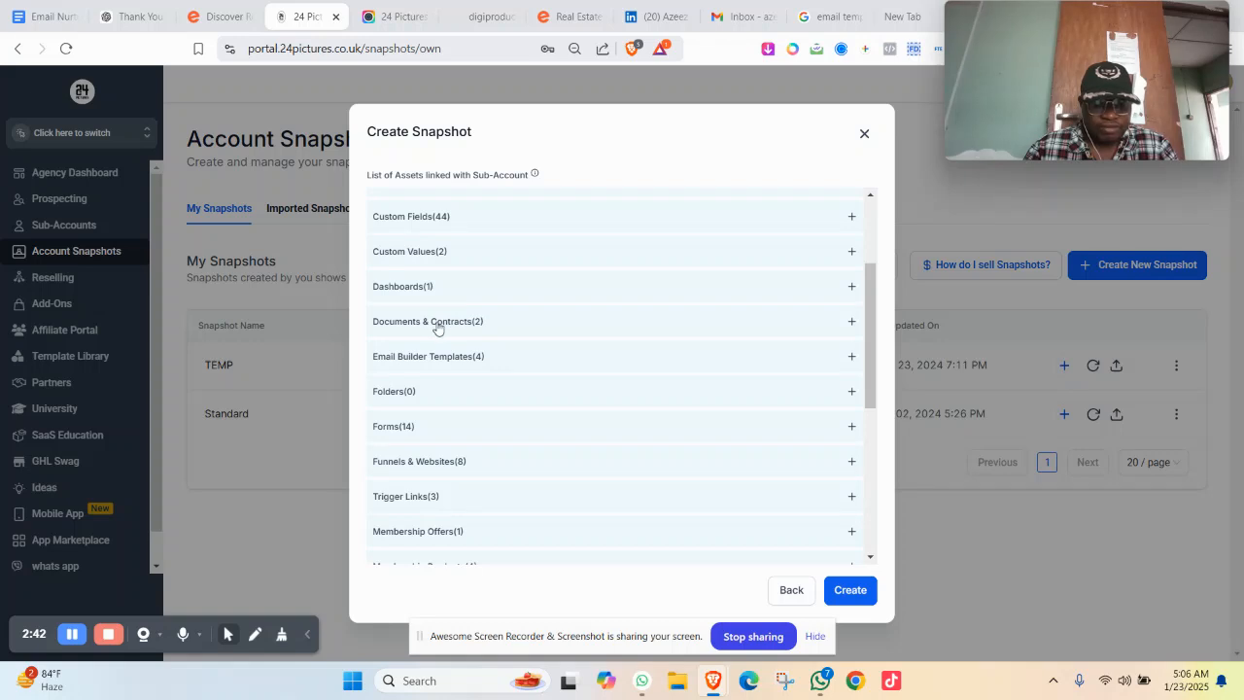
{"action": "left_click", "coordinate": [558, 327]}
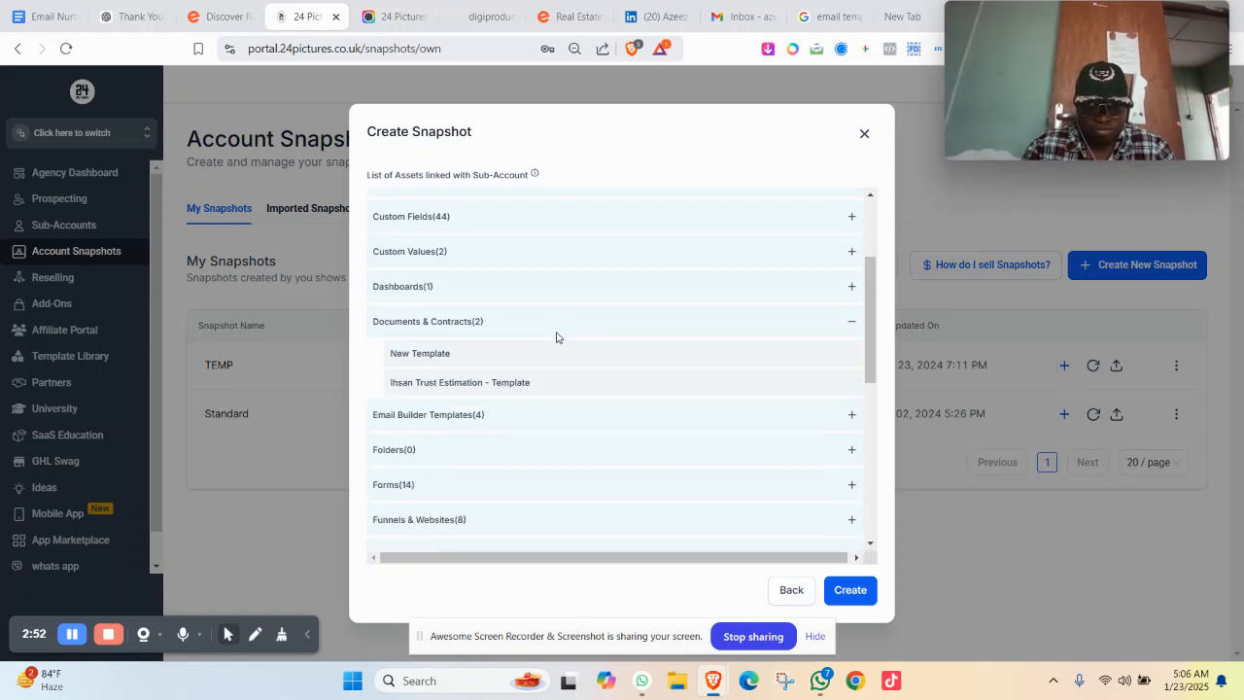
{"action": "left_click", "coordinate": [556, 336]}
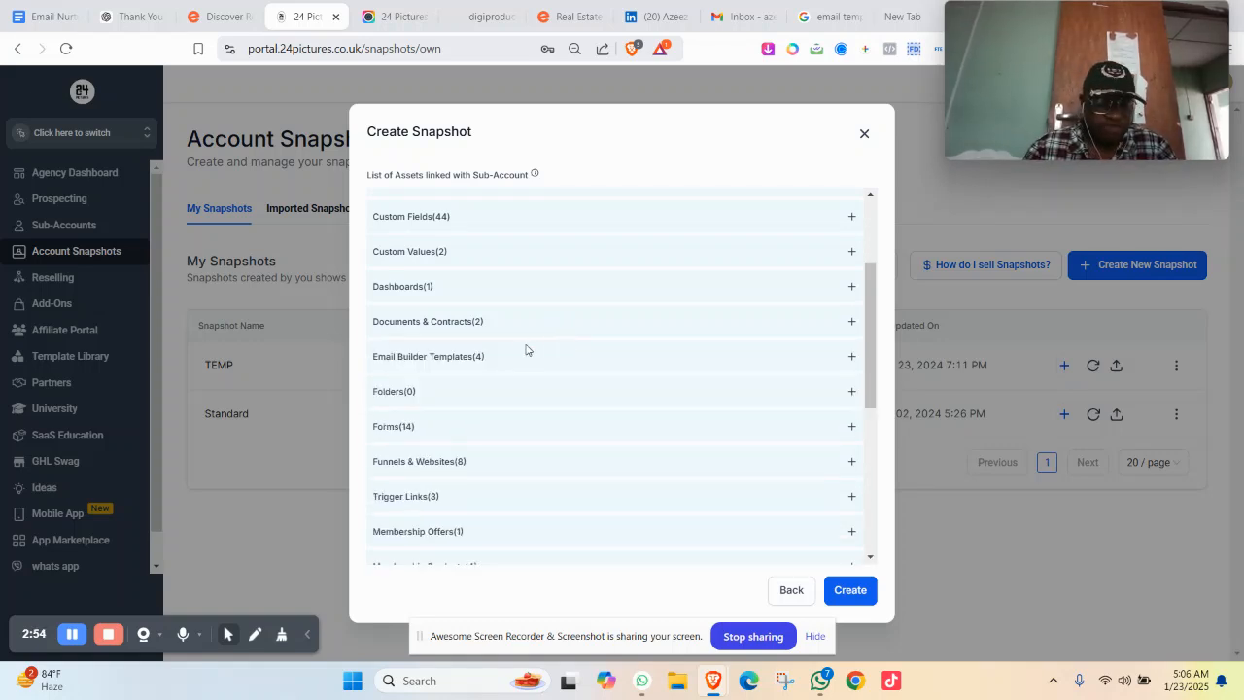
{"action": "scroll", "coordinate": [465, 360], "scroll_direction": "down", "scroll_amount": 1}
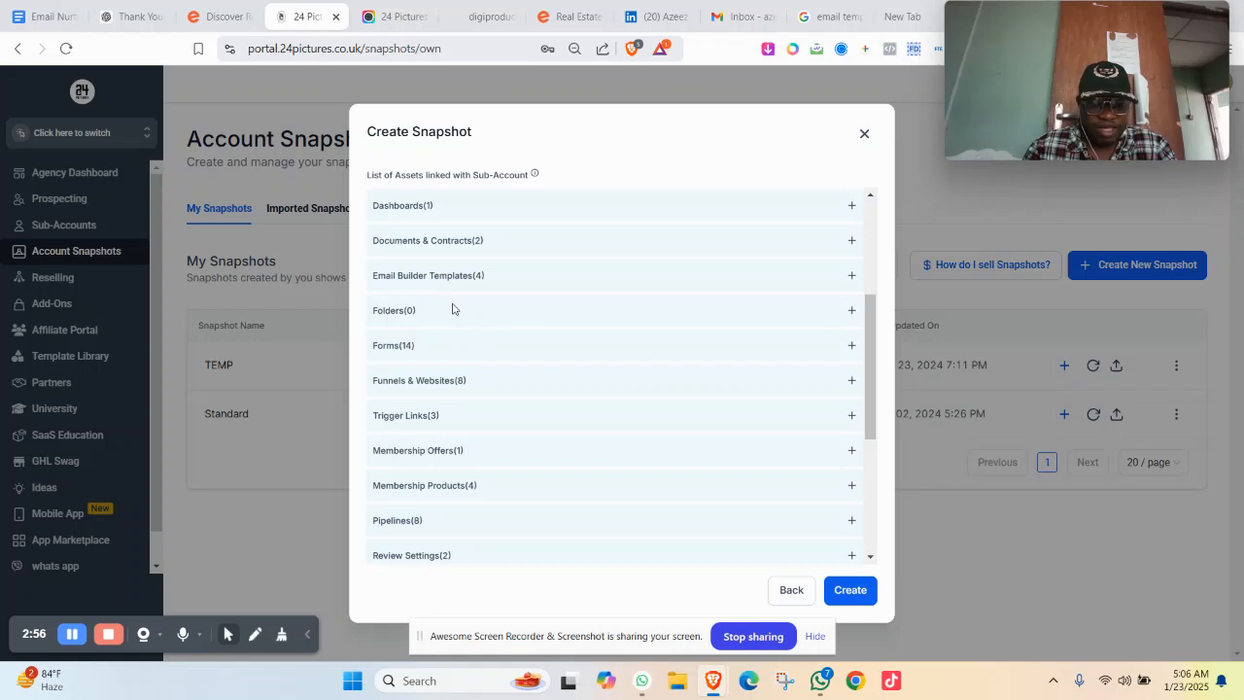
{"action": "scroll", "coordinate": [474, 333], "scroll_direction": "down", "scroll_amount": 1}
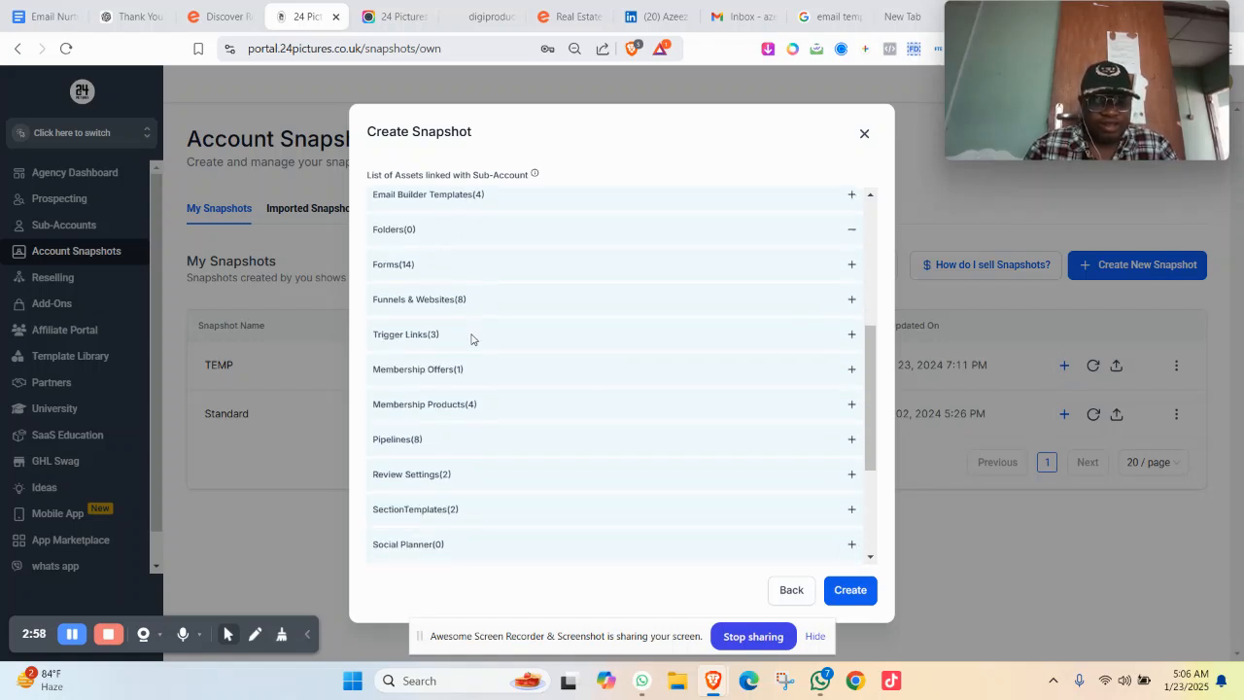
{"action": "scroll", "coordinate": [504, 316], "scroll_direction": "down", "scroll_amount": 1}
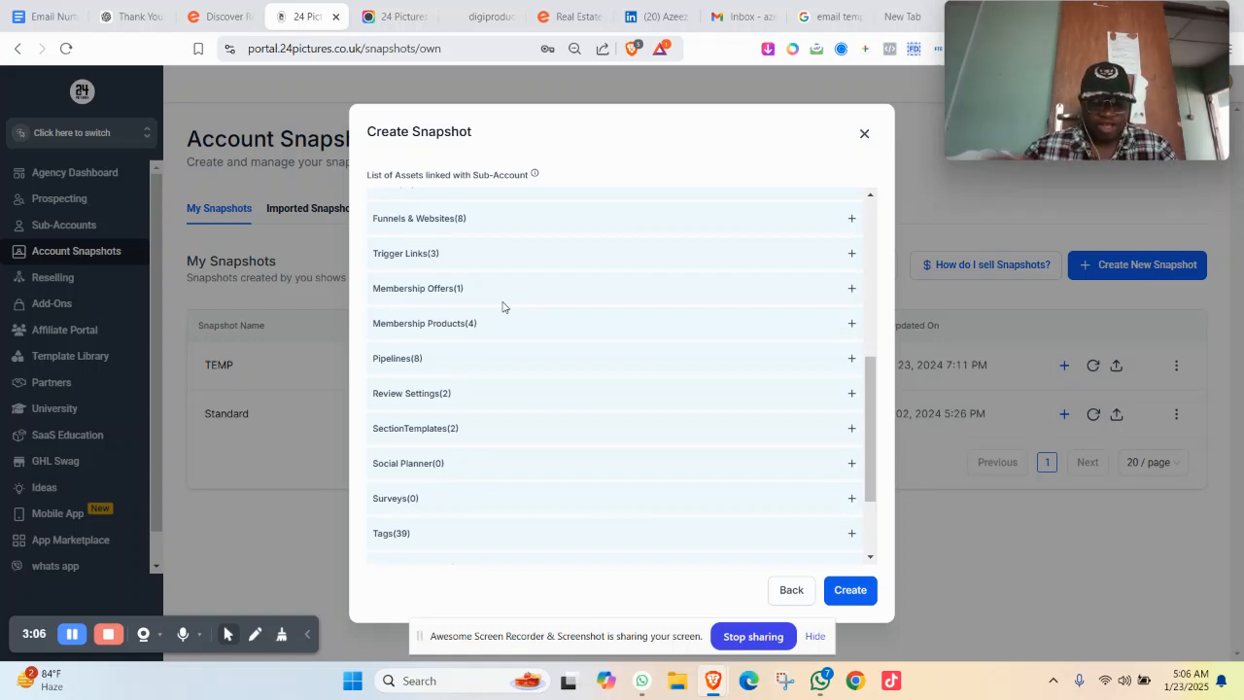
{"action": "scroll", "coordinate": [506, 309], "scroll_direction": "down", "scroll_amount": 1}
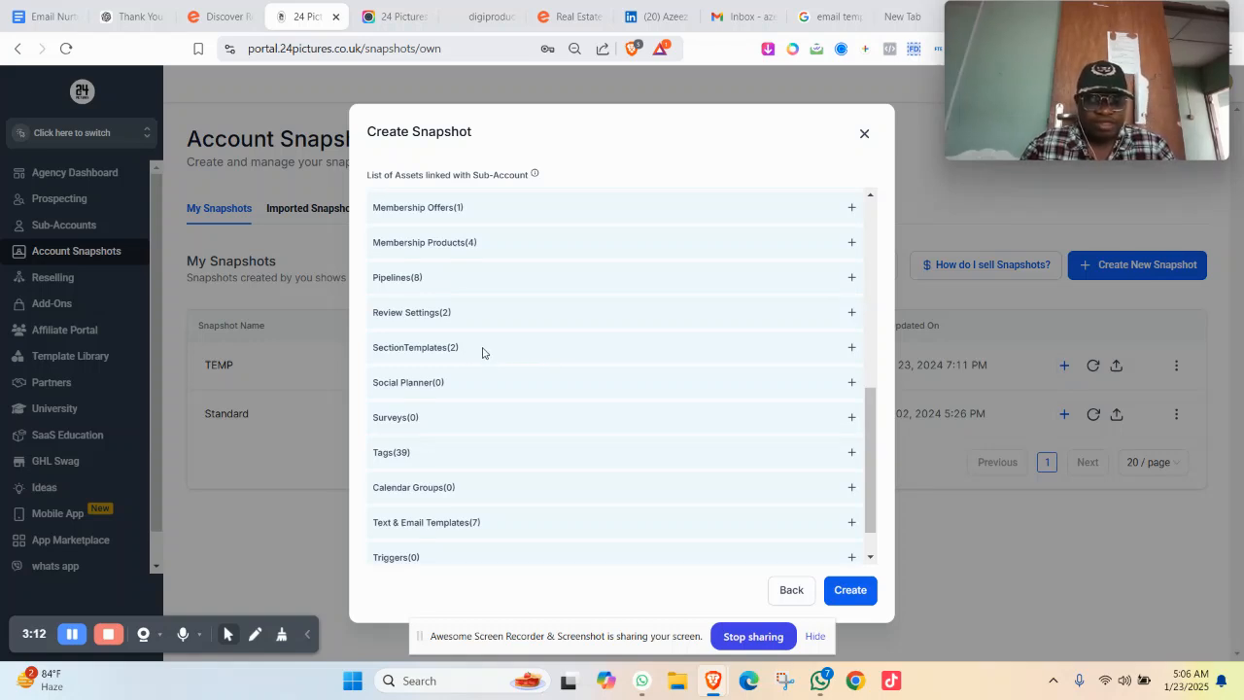
{"action": "scroll", "coordinate": [476, 380], "scroll_direction": "down", "scroll_amount": 1}
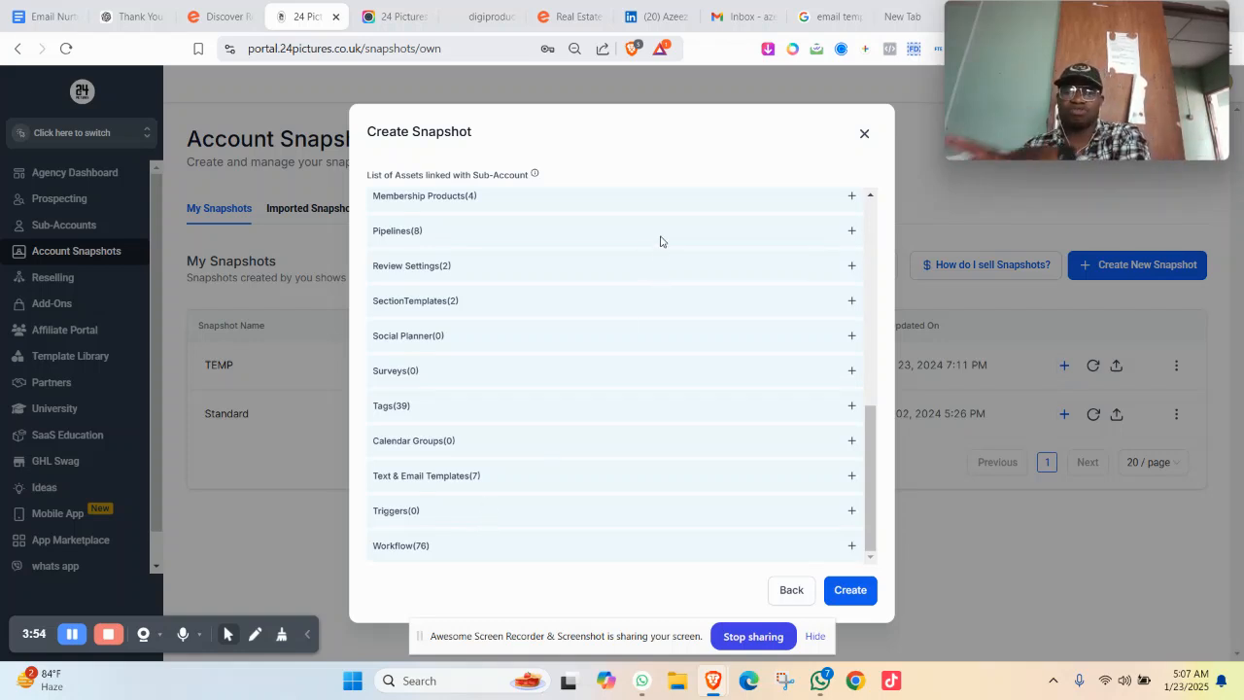
Create the Saf snapshot and reload the list of own snapshots.
{"action": "left_click", "coordinate": [847, 590]}
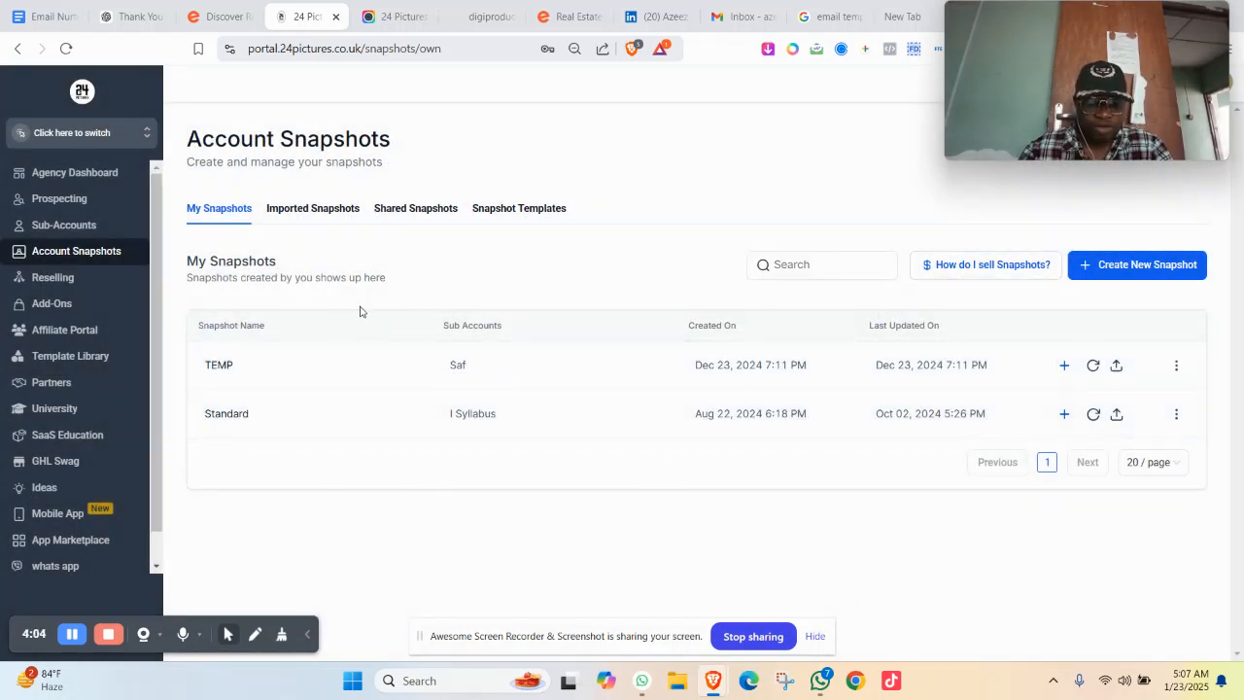
{"action": "left_click", "coordinate": [319, 213]}
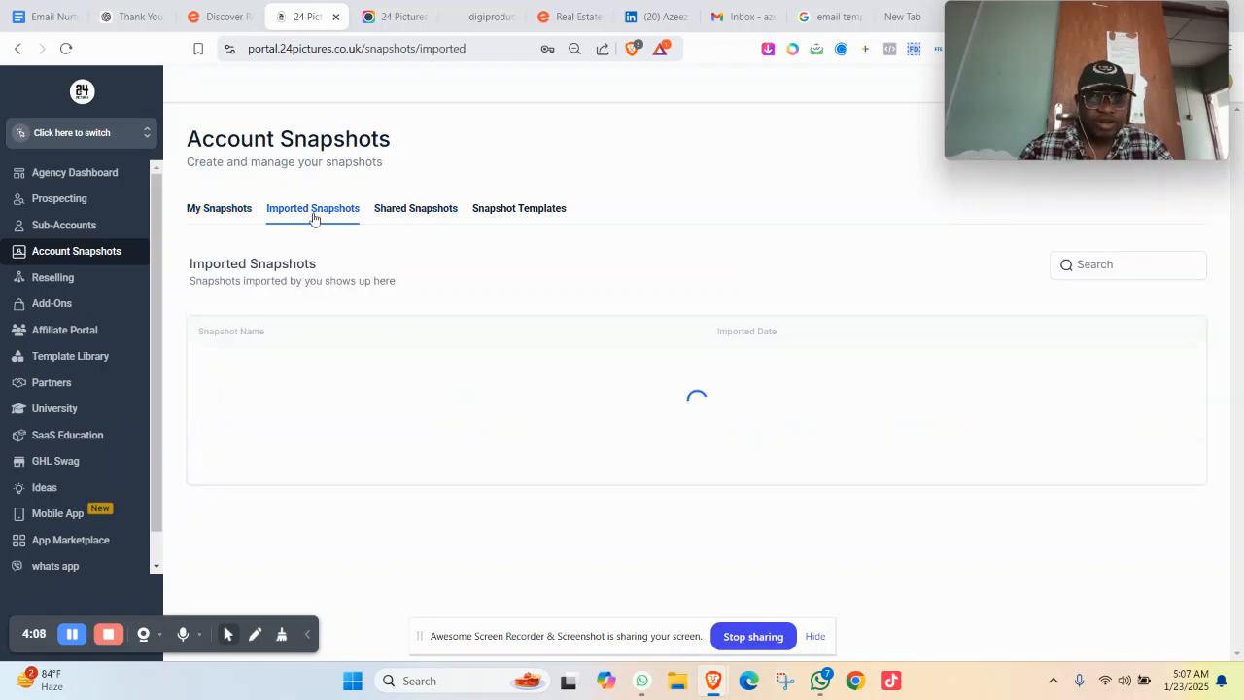
{"action": "left_click", "coordinate": [218, 212]}
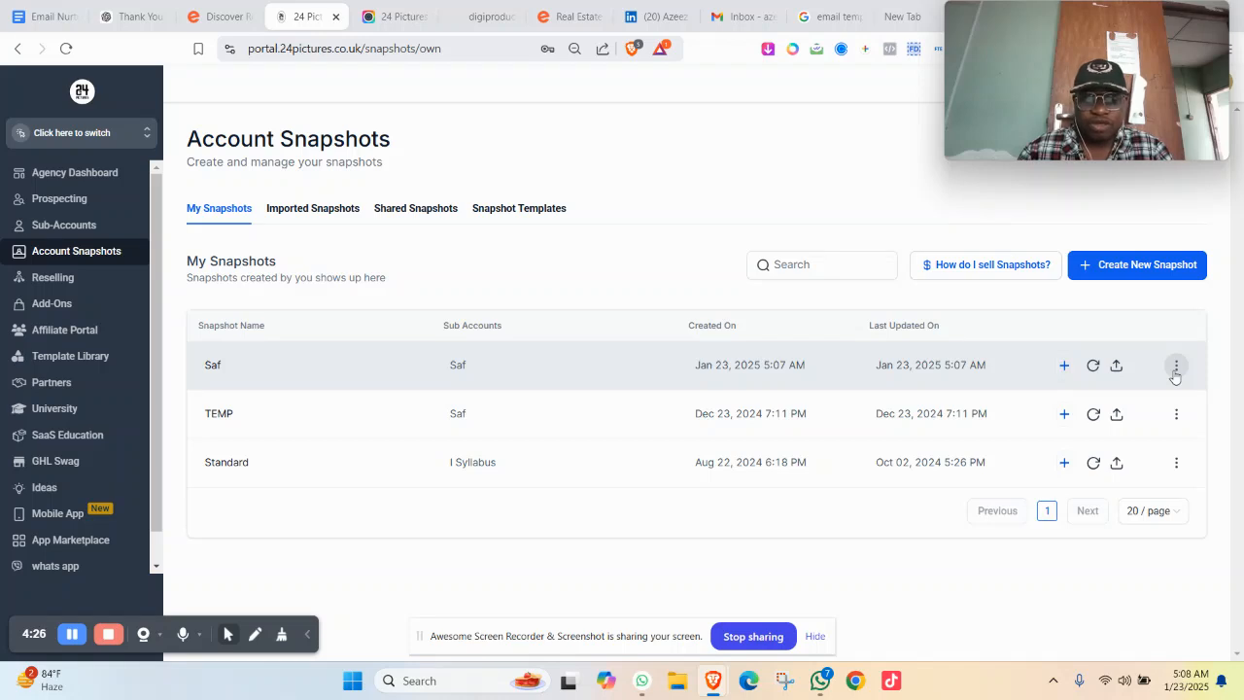
Generate a permanent share link for the Saf snapshot without IP protection, then close the sharing dialog.
{"action": "left_click", "coordinate": [1175, 370]}
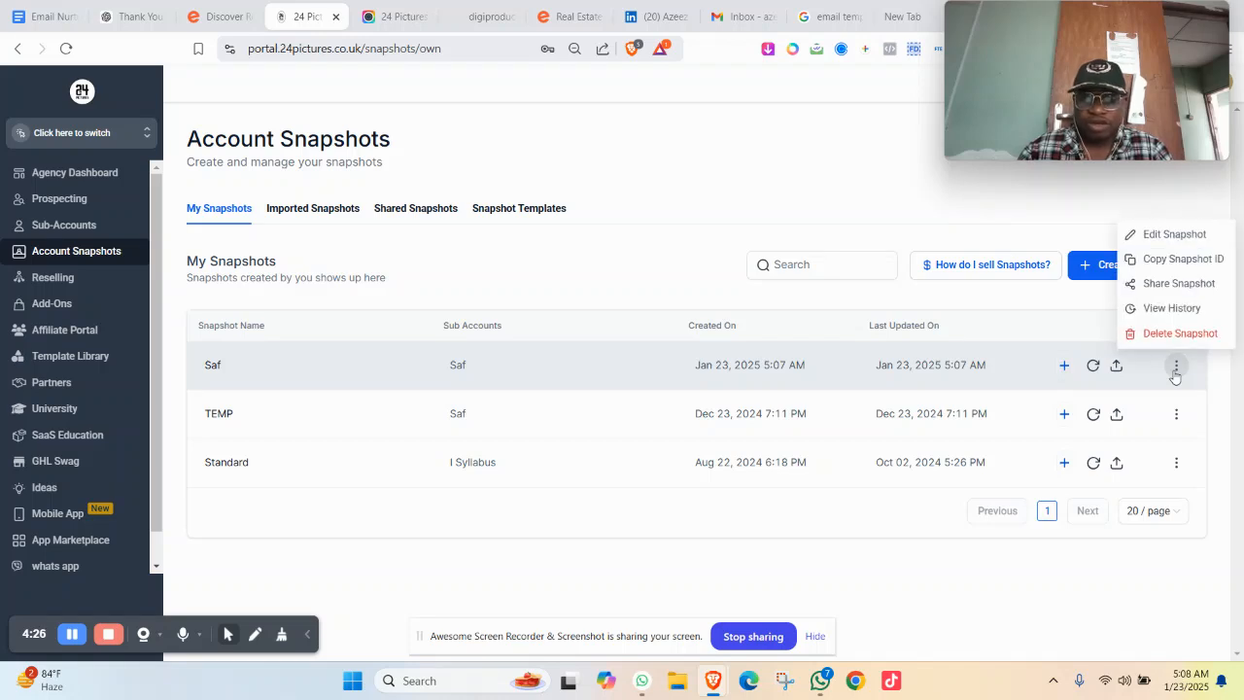
{"action": "left_click", "coordinate": [1132, 284]}
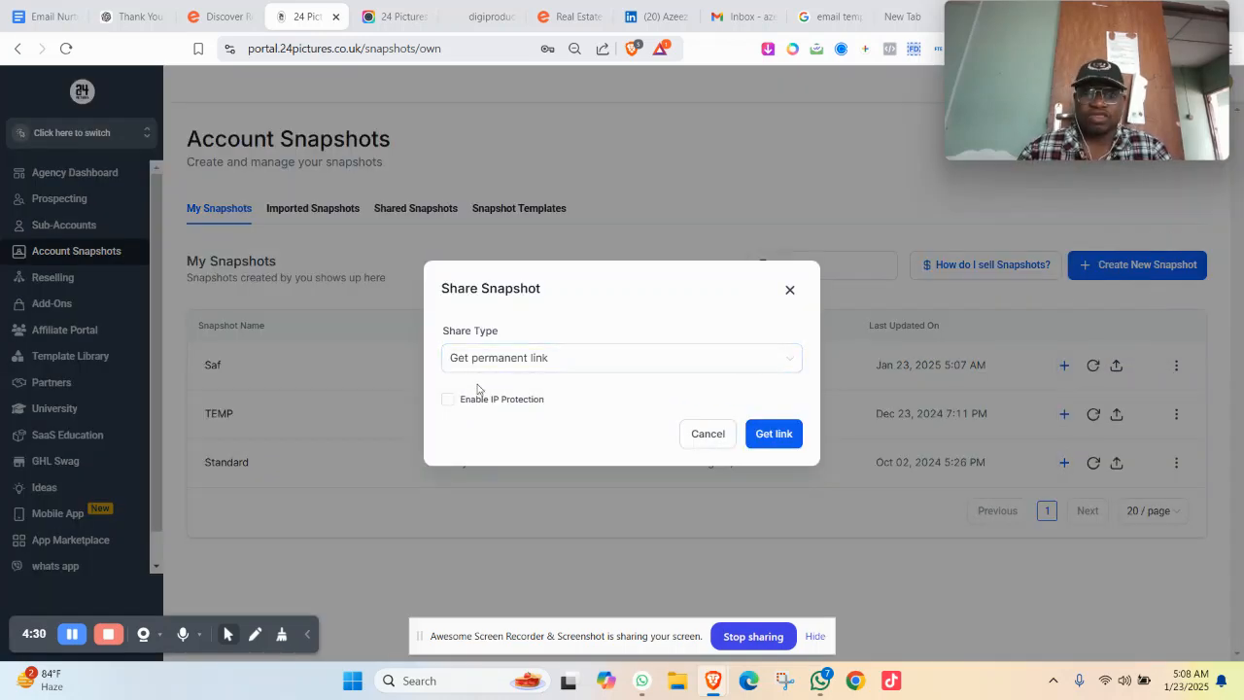
{"action": "left_click", "coordinate": [778, 430]}
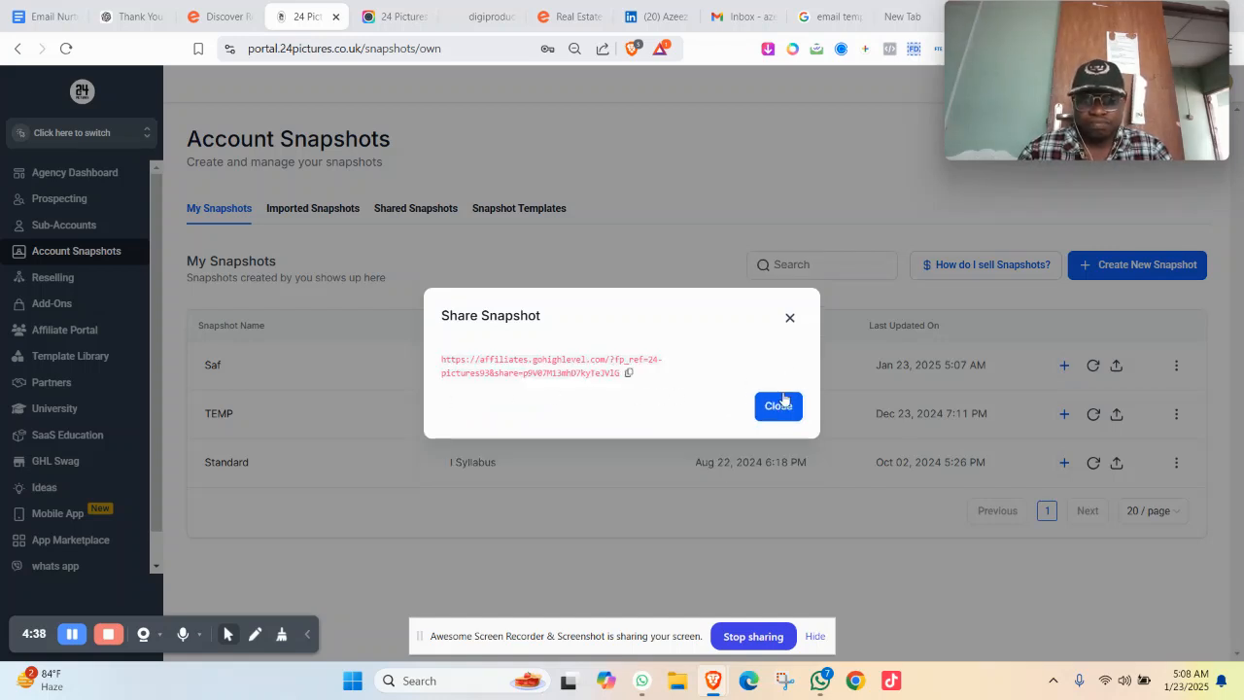
{"action": "left_click", "coordinate": [789, 316]}
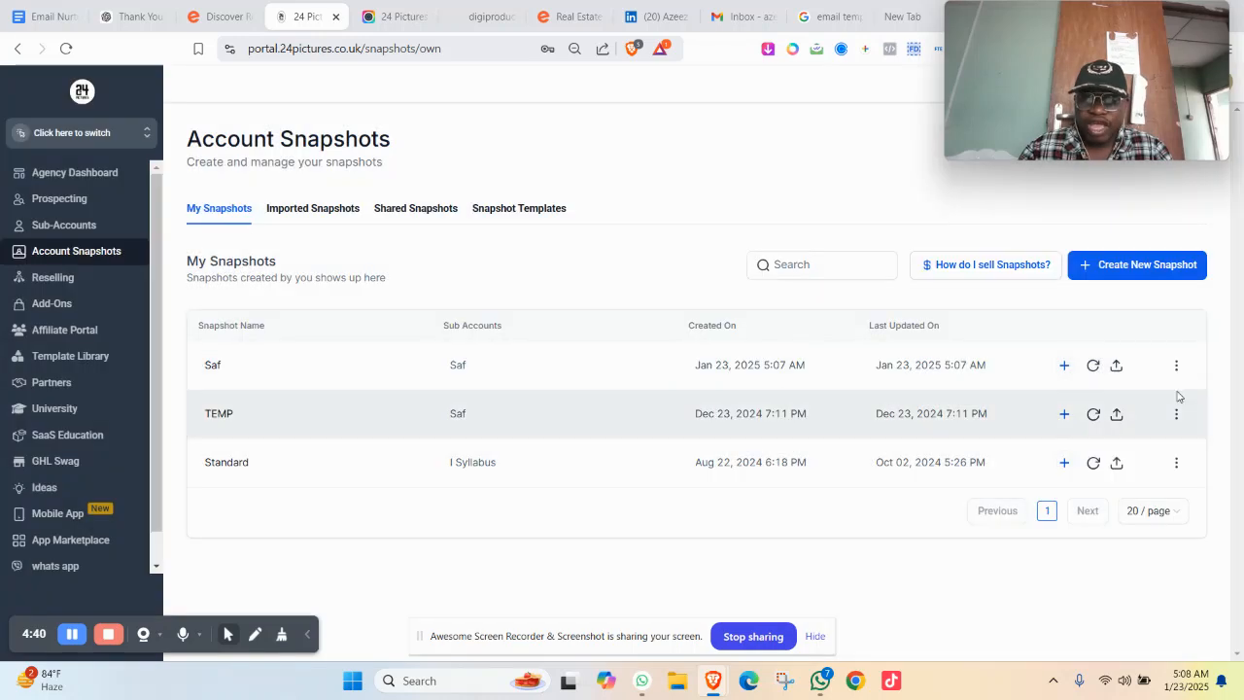
Generate a permanent share link for the Saf snapshot with IP protection enabled and copy the link.
{"action": "left_click", "coordinate": [1175, 364]}
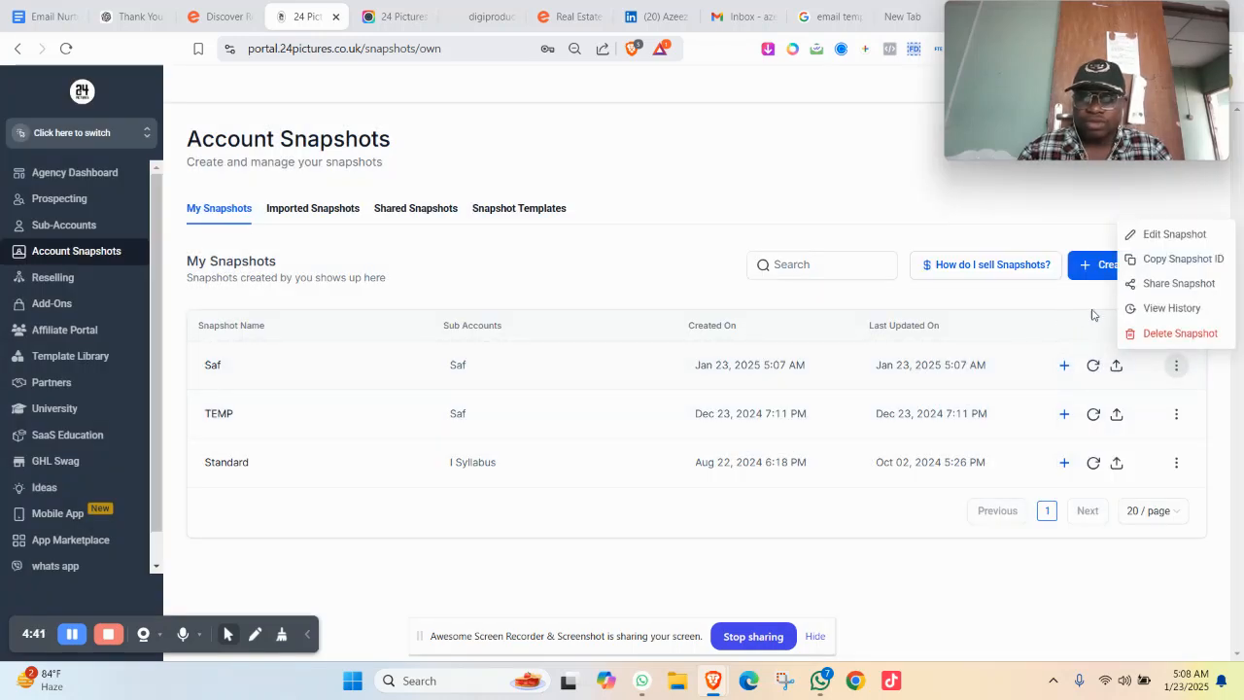
{"action": "left_click", "coordinate": [1167, 285]}
{"action": "left_click", "coordinate": [473, 401]}
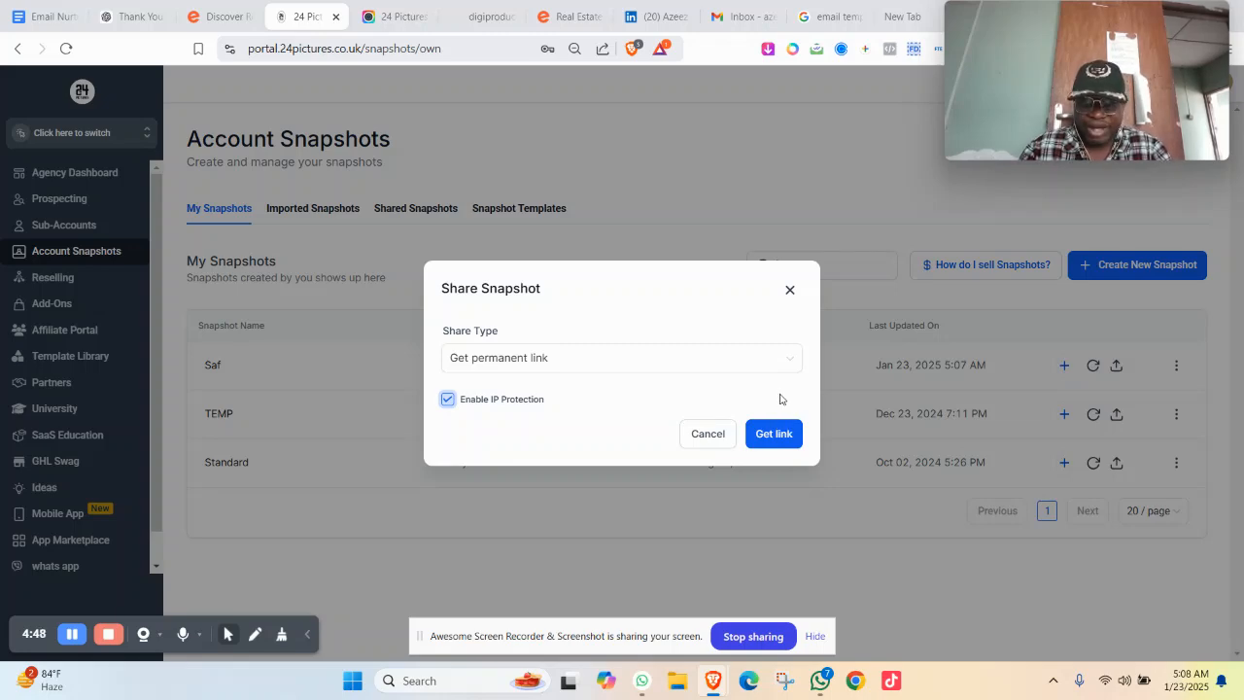
{"action": "left_click", "coordinate": [755, 363]}
{"action": "key", "text": "ctrl+Tab"}
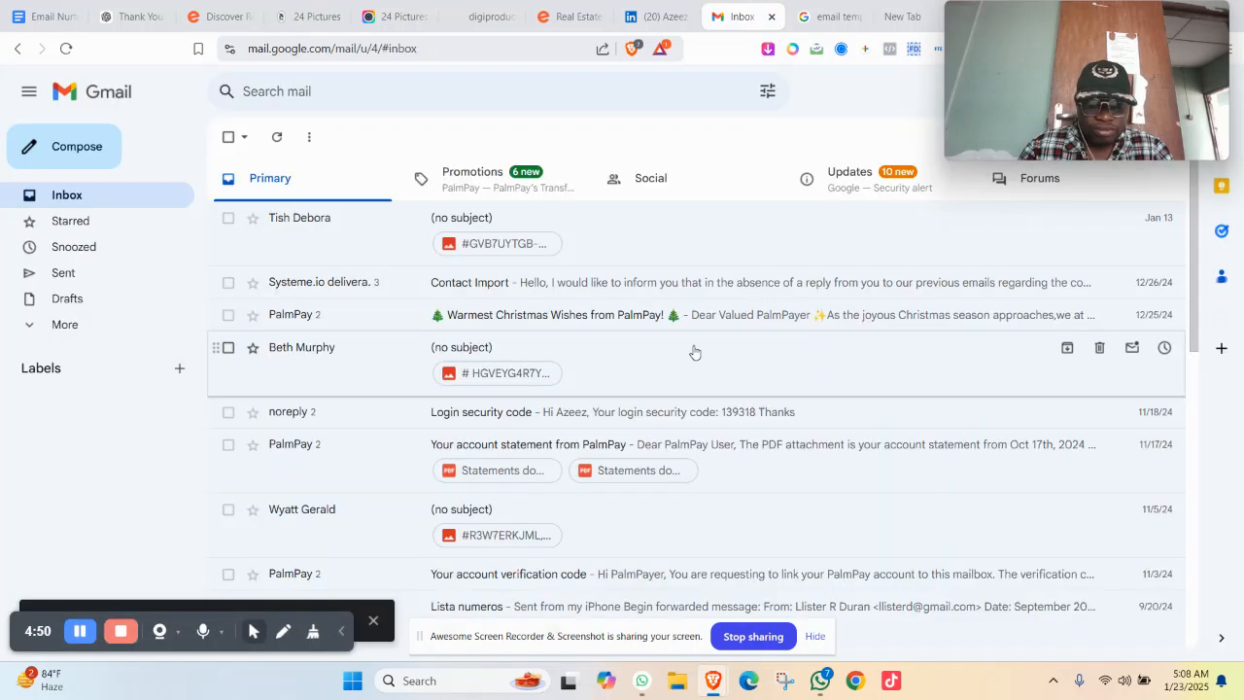
{"action": "left_click", "coordinate": [307, 12]}
{"action": "left_click", "coordinate": [667, 368]}
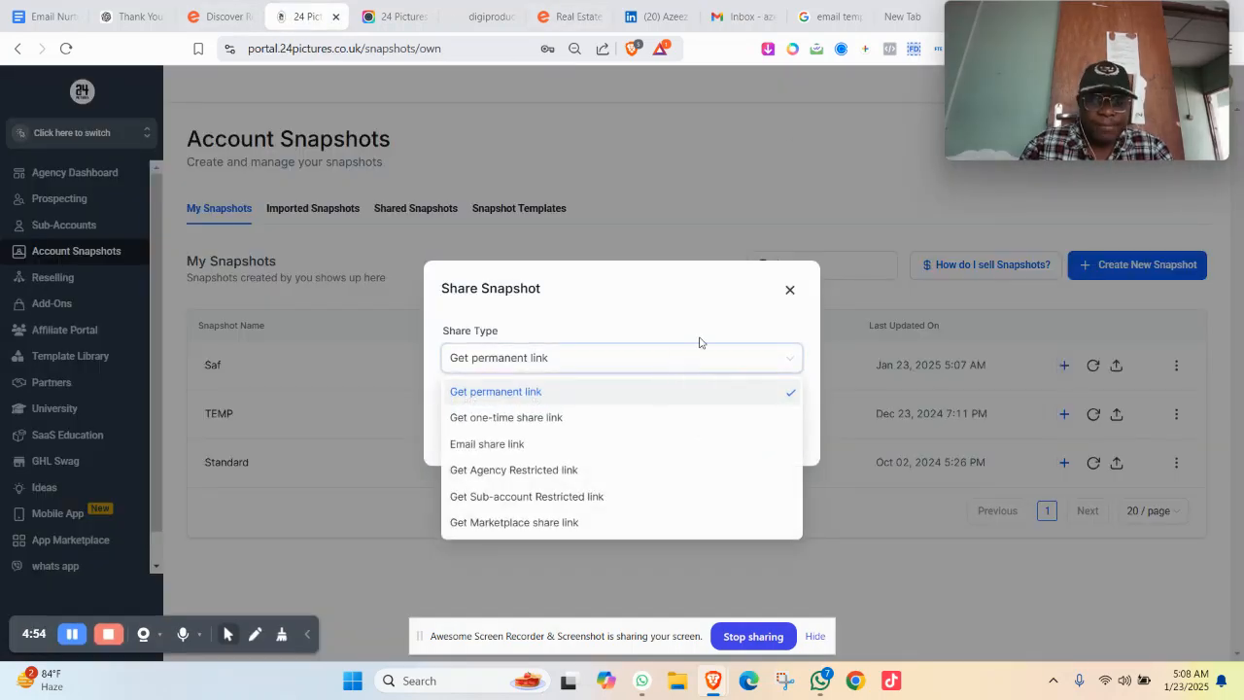
{"action": "left_click", "coordinate": [658, 358]}
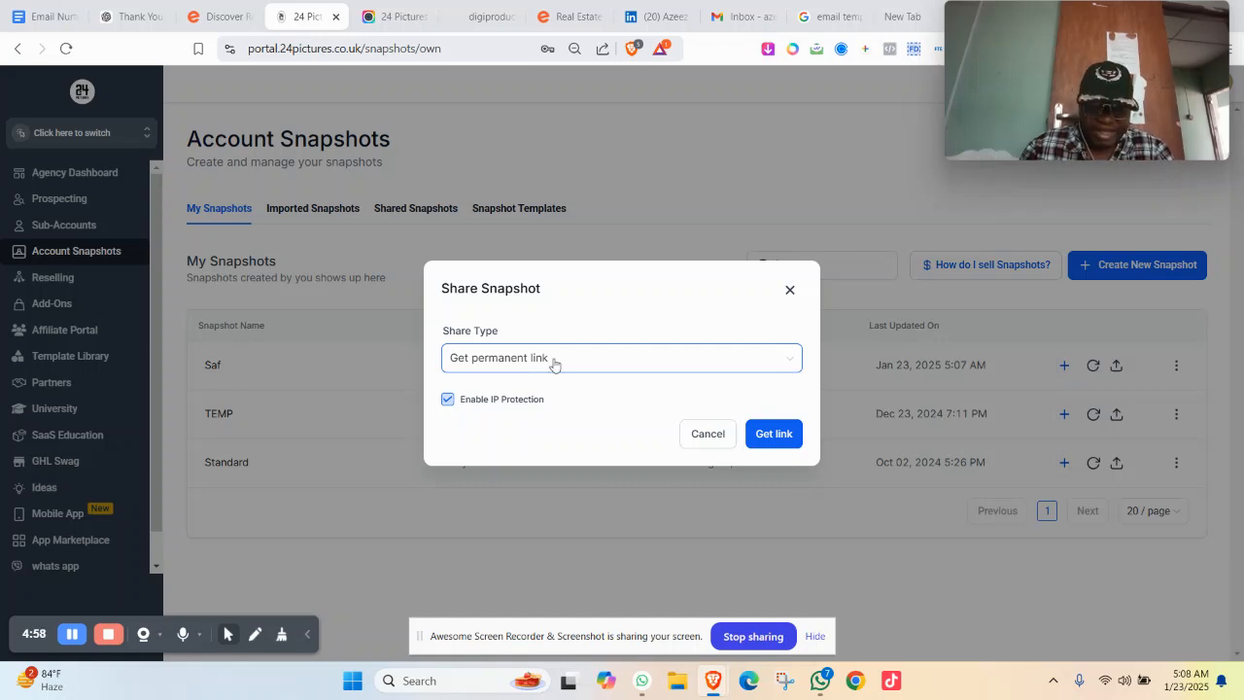
{"action": "left_click", "coordinate": [787, 435]}
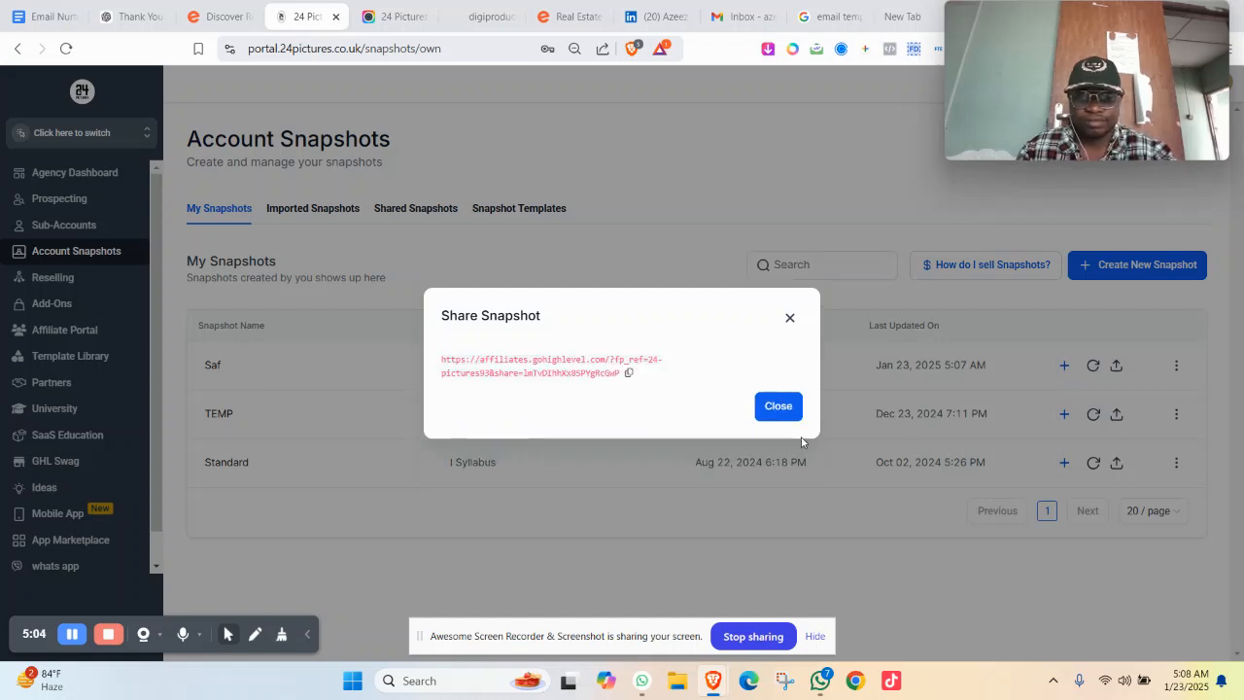
{"action": "left_click", "coordinate": [628, 373]}
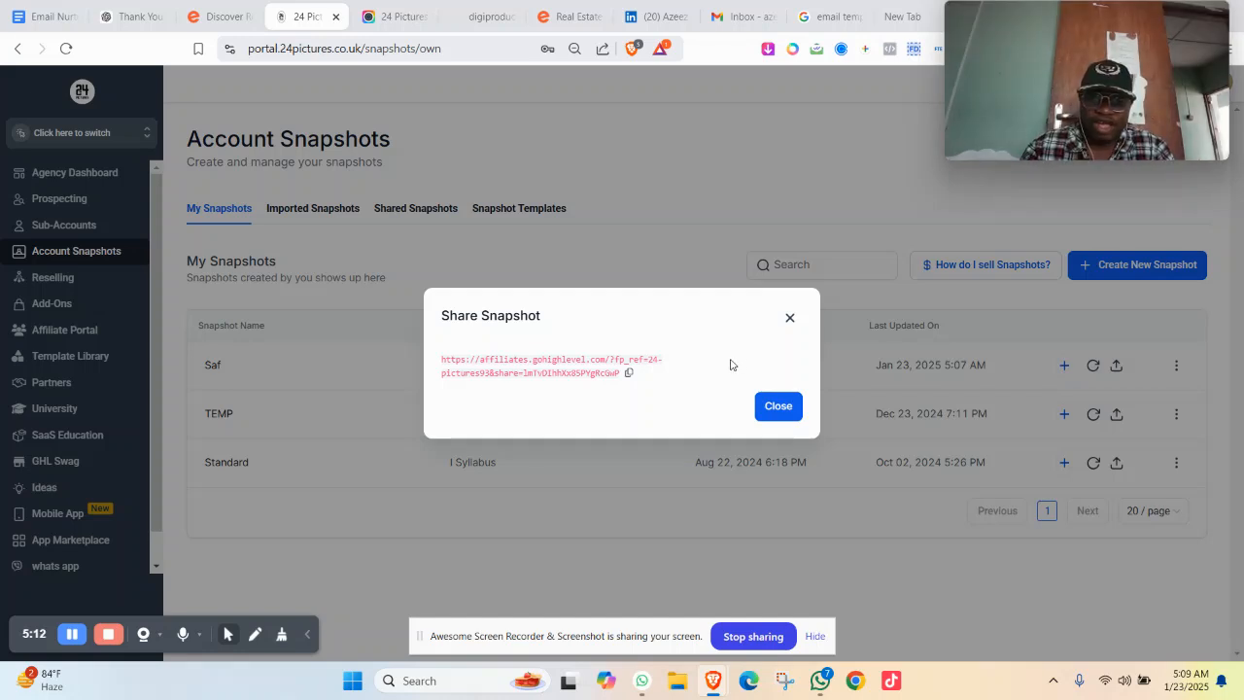
Close the sharing dialog and view the list of imported snapshots.
{"action": "left_click", "coordinate": [788, 319]}
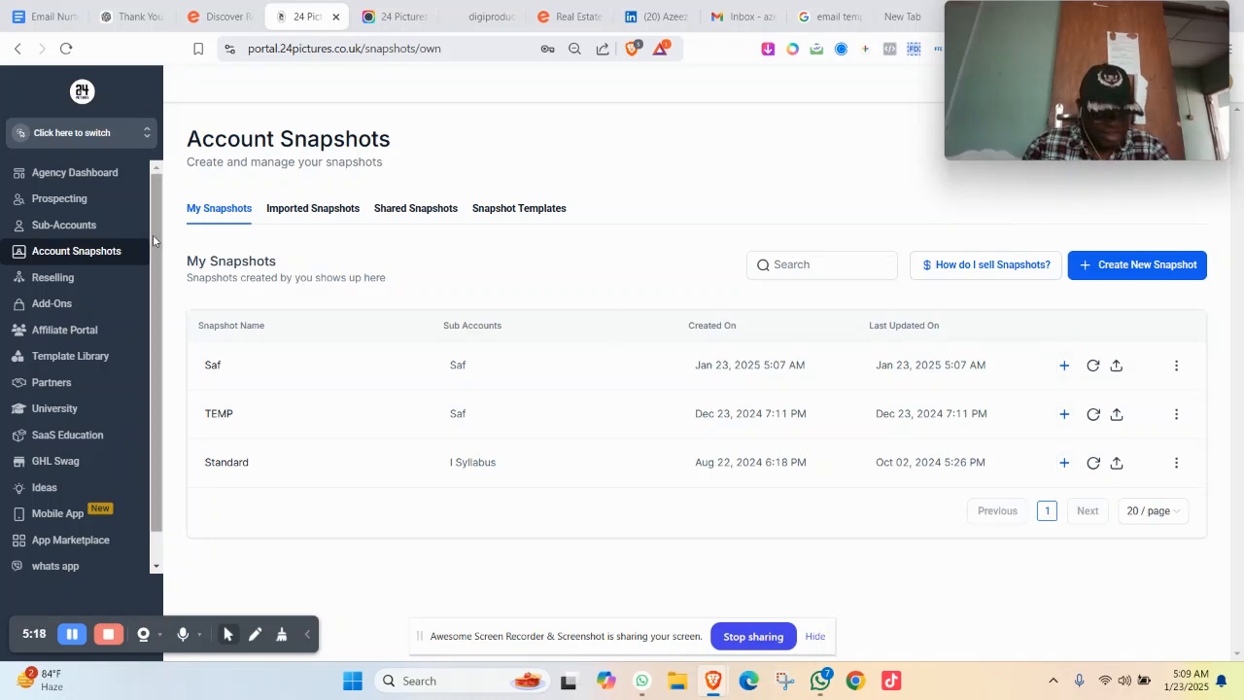
{"action": "left_click", "coordinate": [324, 215]}
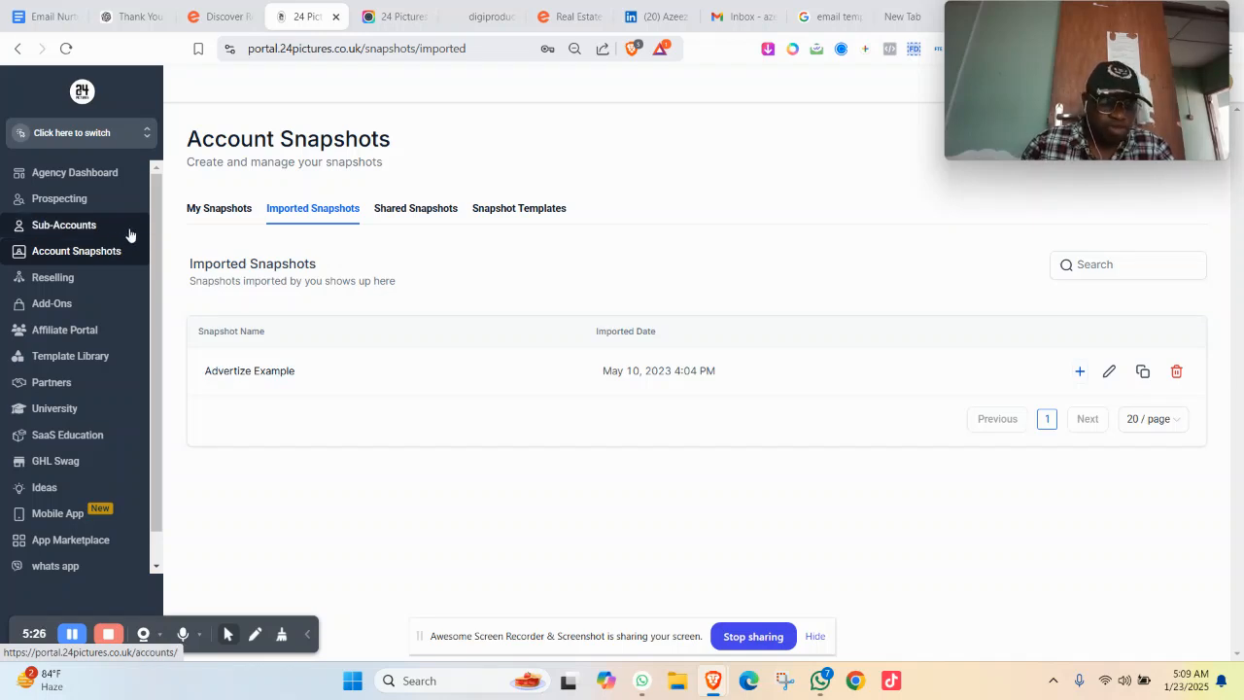
Open the client management page of the Derma Design sub-account from the list of sub-accounts.
{"action": "left_click", "coordinate": [129, 234]}
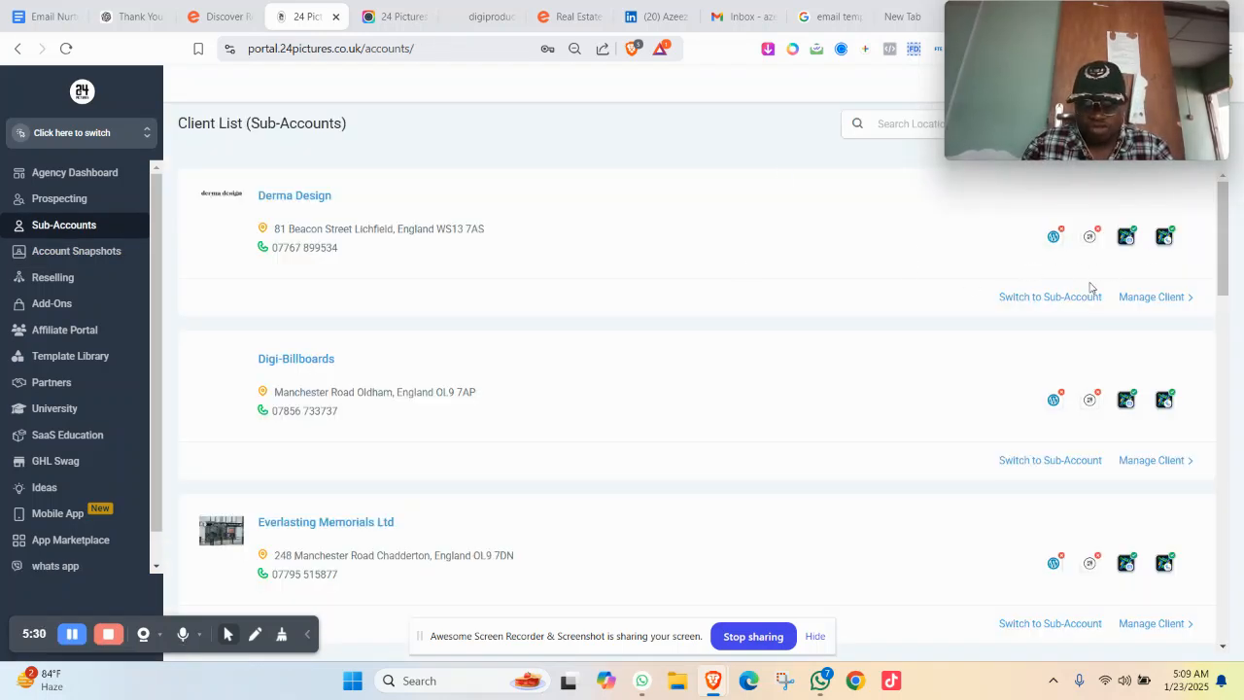
{"action": "left_click", "coordinate": [1158, 307]}
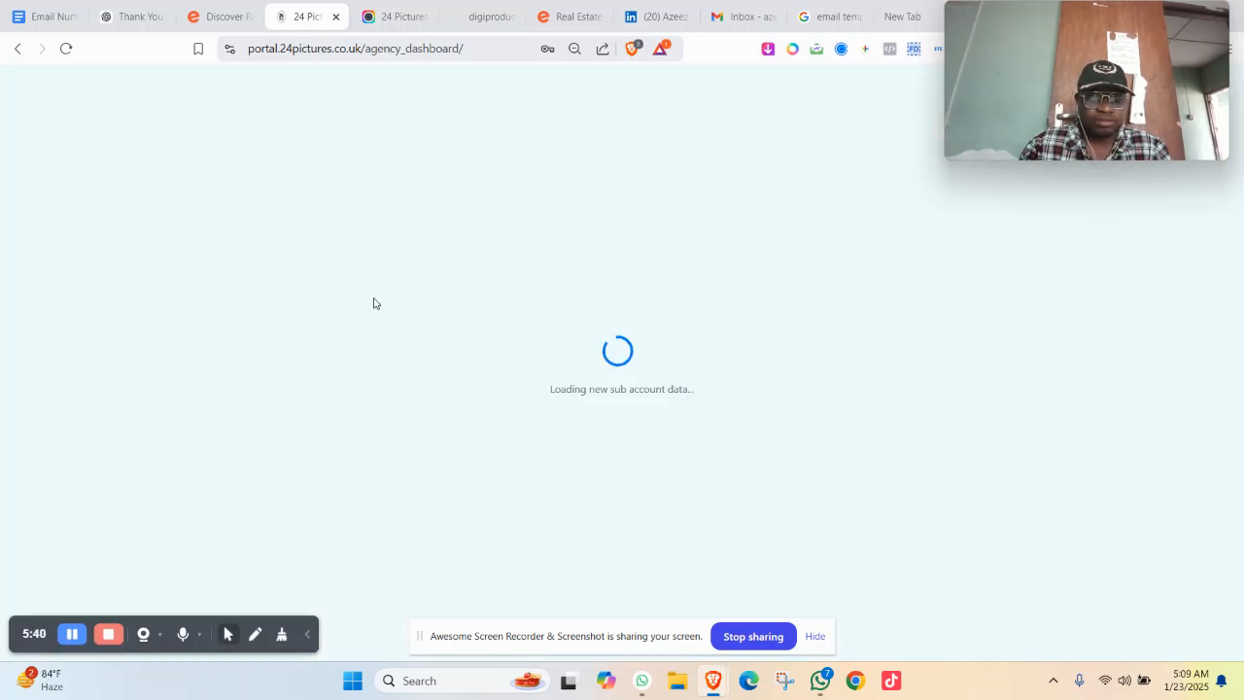
{"action": "left_click", "coordinate": [85, 224]}
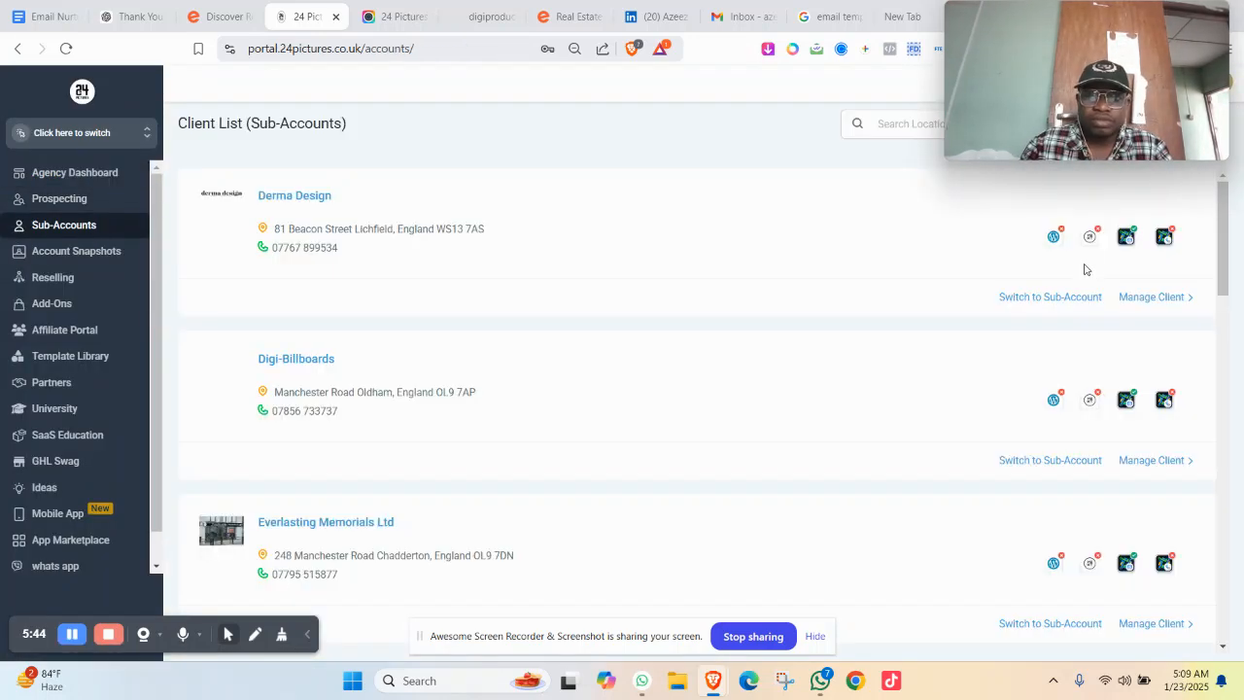
{"action": "left_click", "coordinate": [1152, 299]}
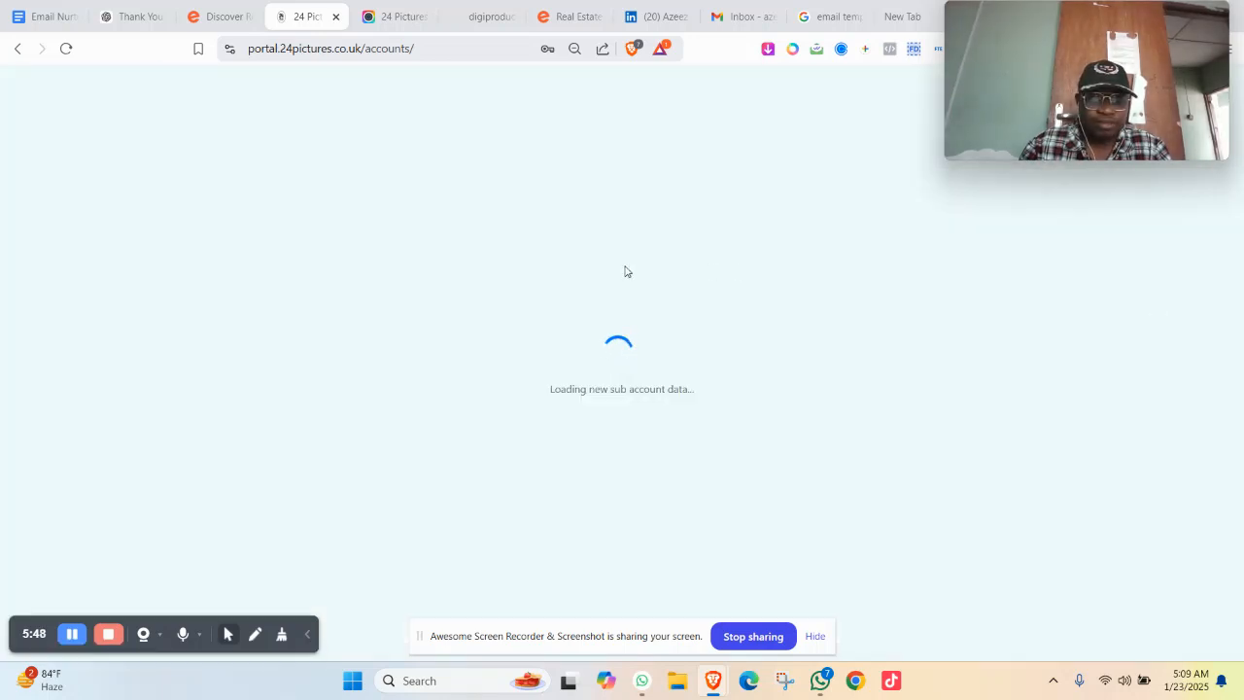
{"action": "scroll", "coordinate": [633, 316], "scroll_direction": "down", "scroll_amount": 3}
{"action": "left_click", "coordinate": [757, 384]}
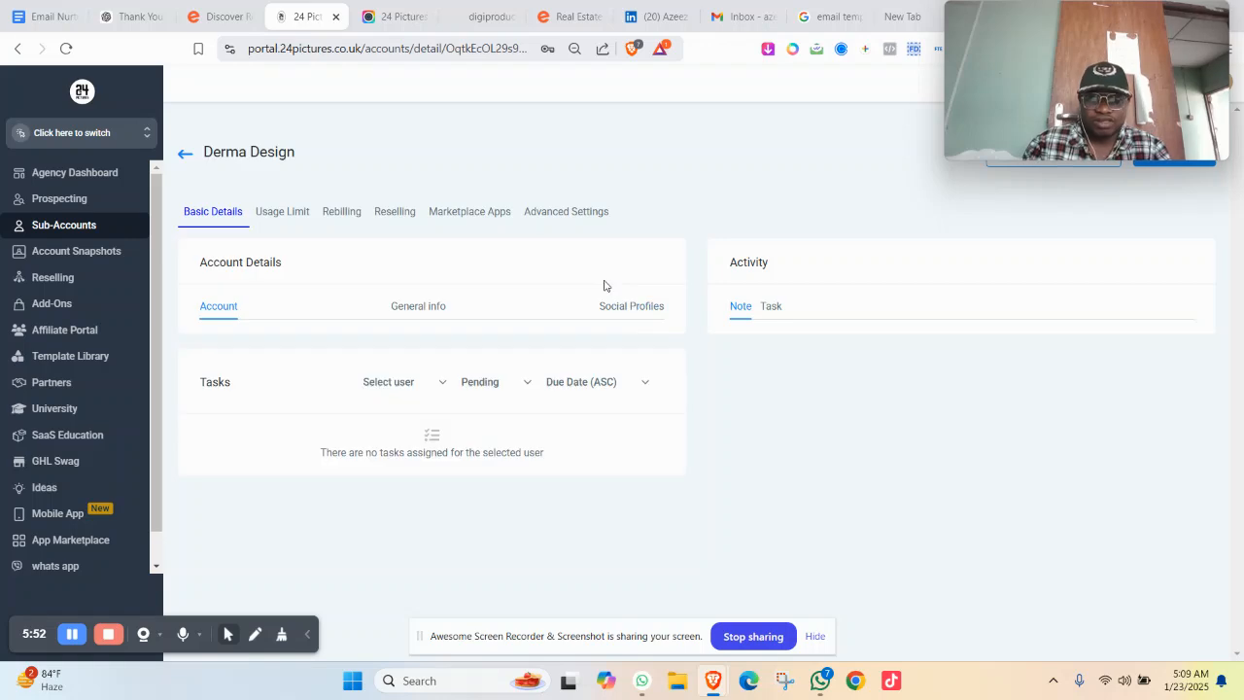
{"action": "mouse_move", "coordinate": [1019, 63]}
{"action": "left_click_drag", "start_coordinate": [1019, 64], "coordinate": [635, 63]}
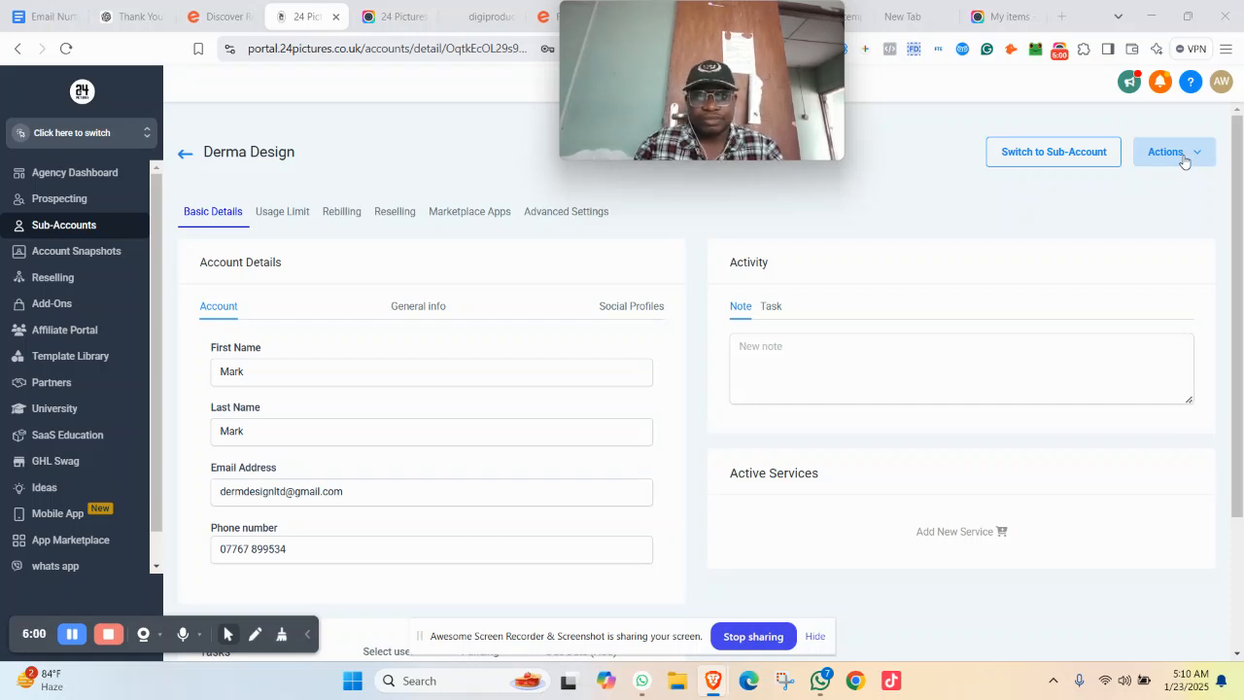
Start loading the Own - Saf snapshot into the Derma Design sub-account and proceed to the asset selection.
{"action": "left_click", "coordinate": [1179, 167]}
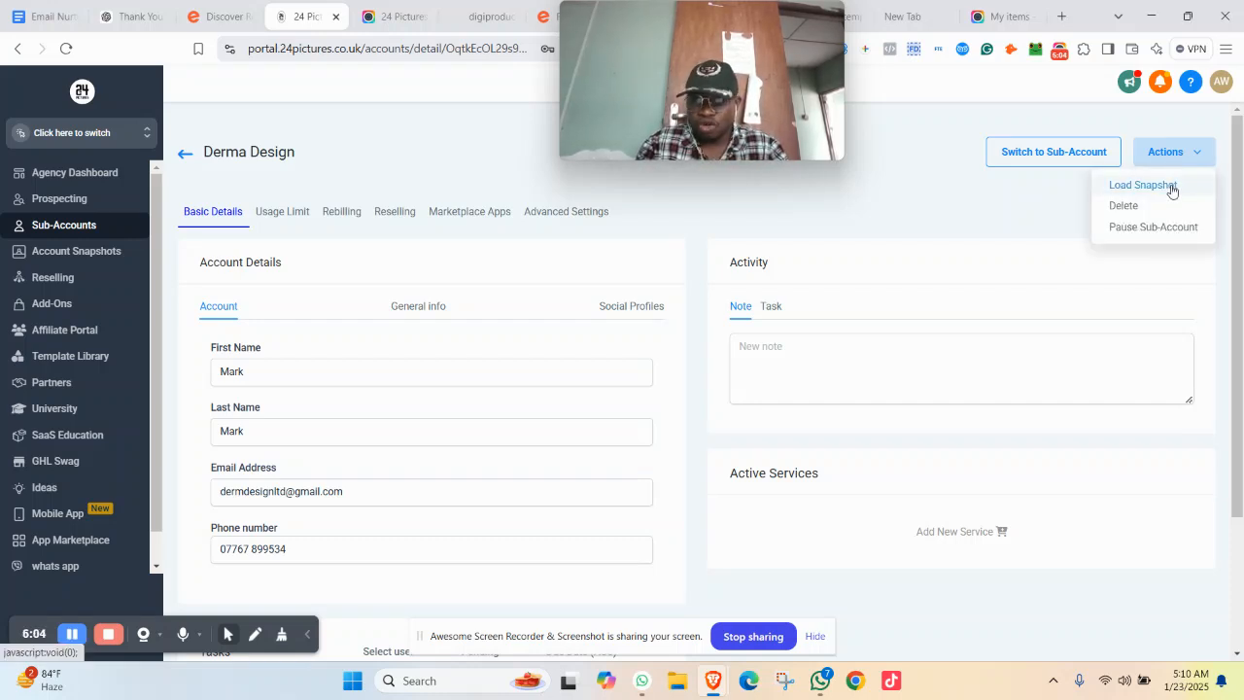
{"action": "left_click", "coordinate": [1143, 184]}
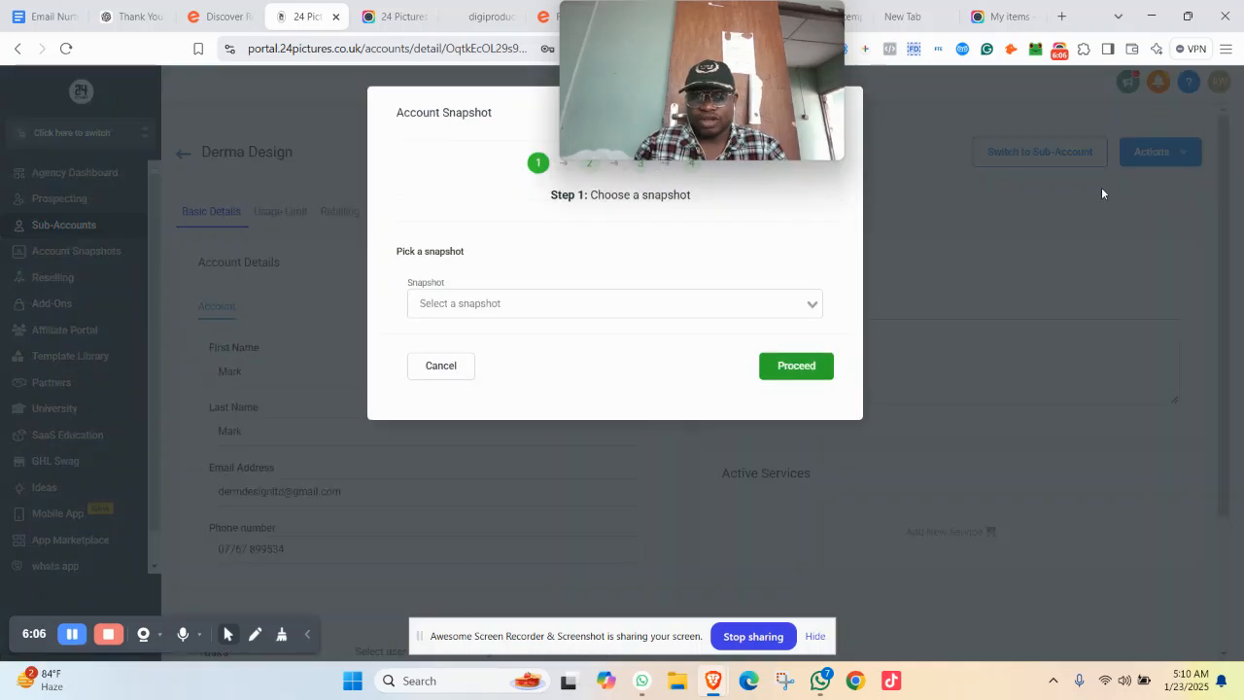
{"action": "left_click", "coordinate": [521, 304]}
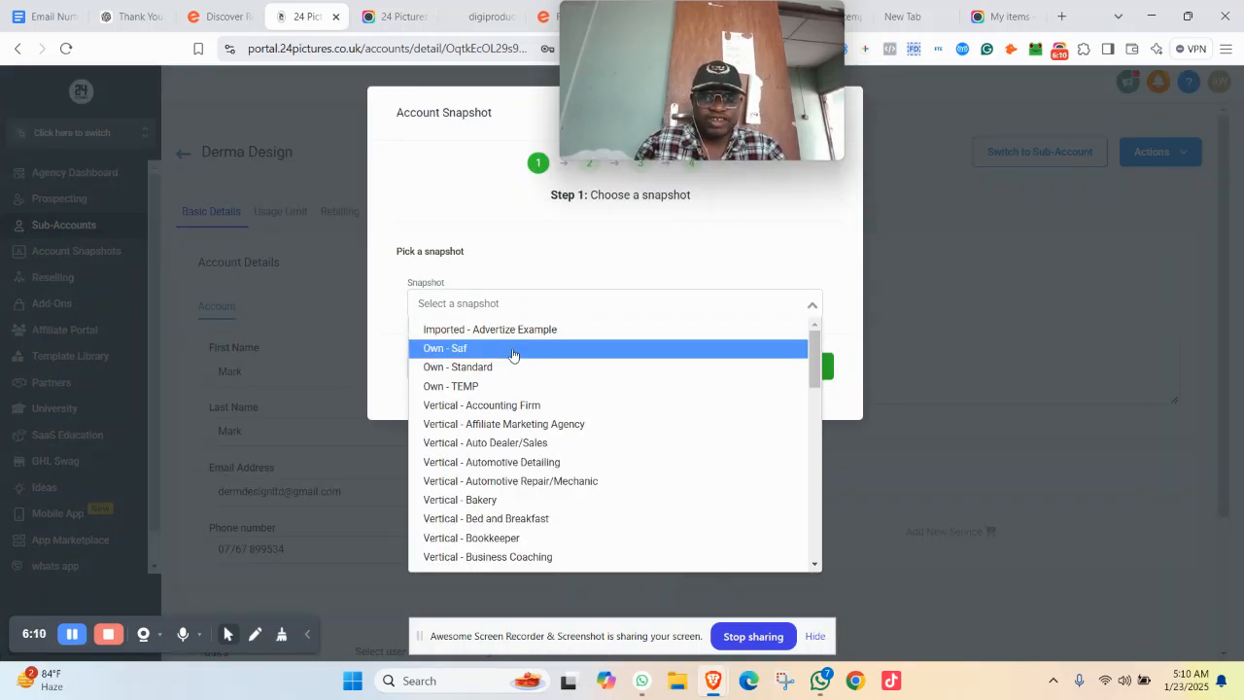
{"action": "left_click", "coordinate": [513, 350]}
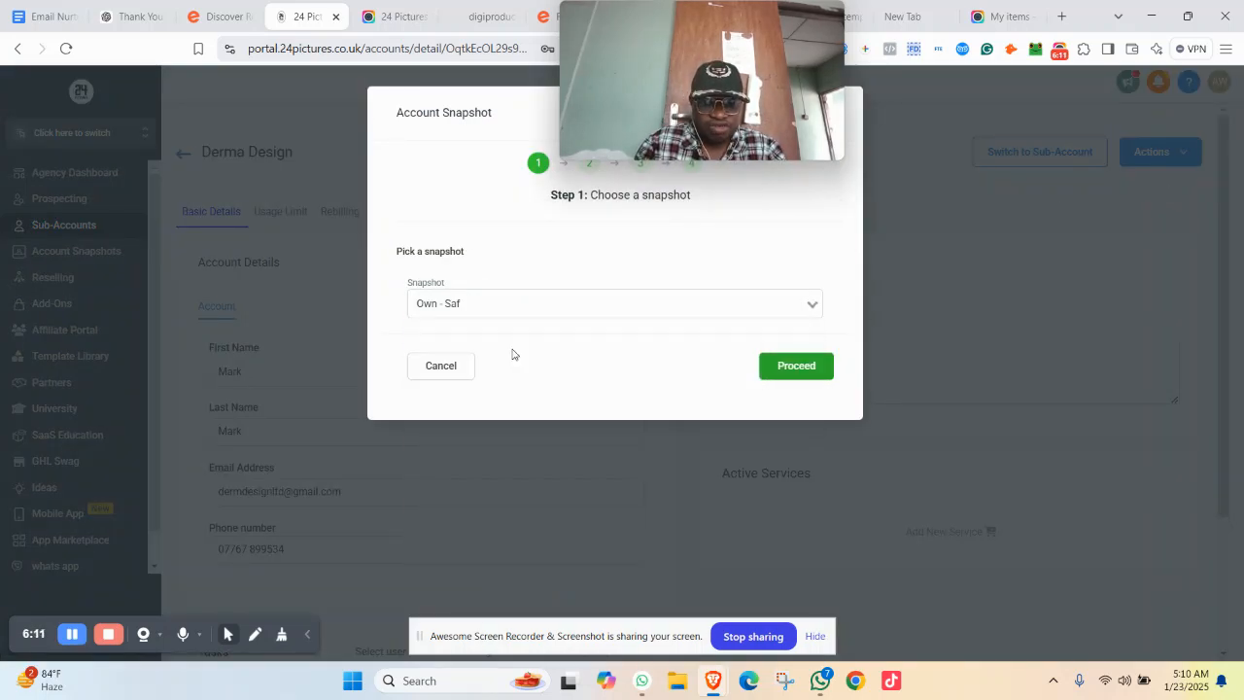
{"action": "left_click", "coordinate": [795, 374]}
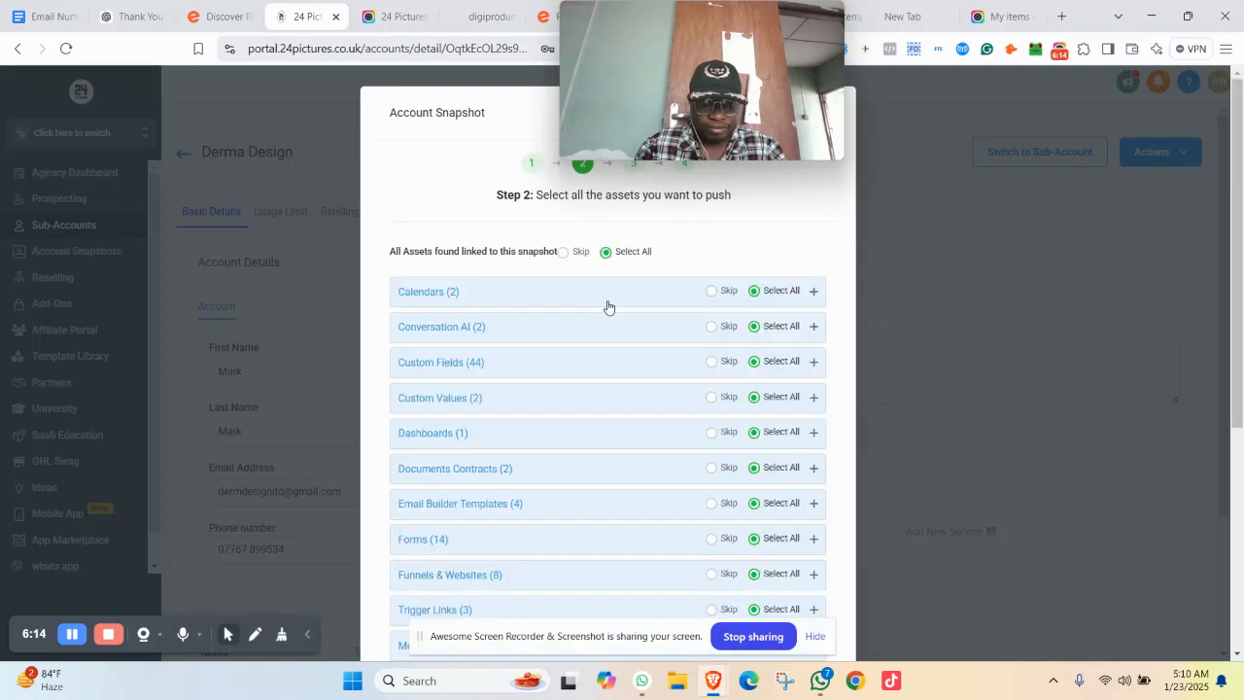
Try skipping the Calendars assets, then set Calendars and the overall asset choice back to Select All.
{"action": "scroll", "coordinate": [612, 304], "scroll_direction": "down", "scroll_amount": 2}
{"action": "scroll", "coordinate": [613, 304], "scroll_direction": "up", "scroll_amount": 2}
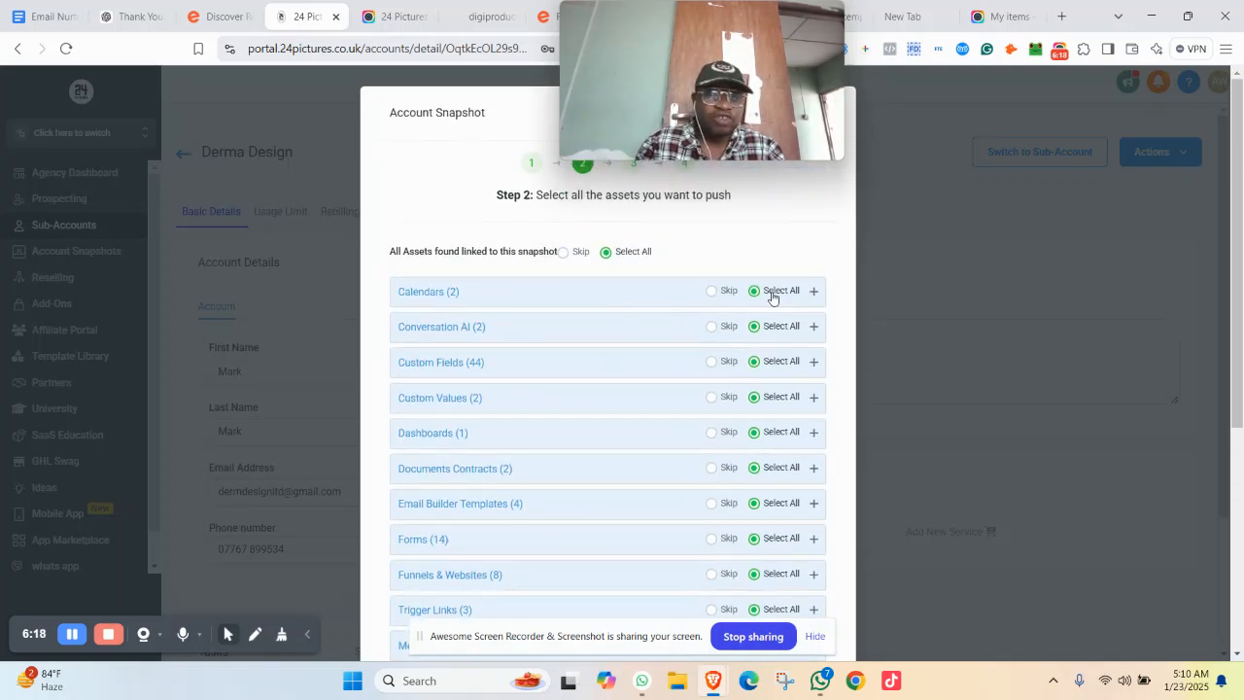
{"action": "left_click", "coordinate": [713, 292]}
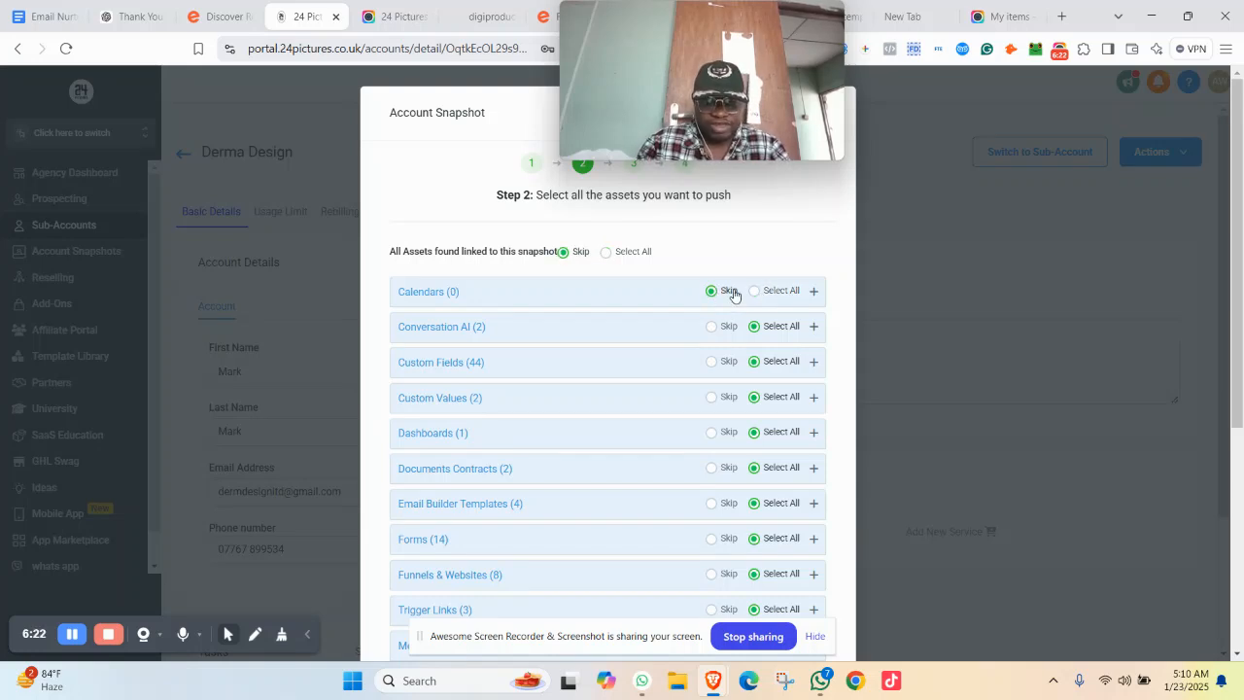
{"action": "left_click", "coordinate": [757, 293]}
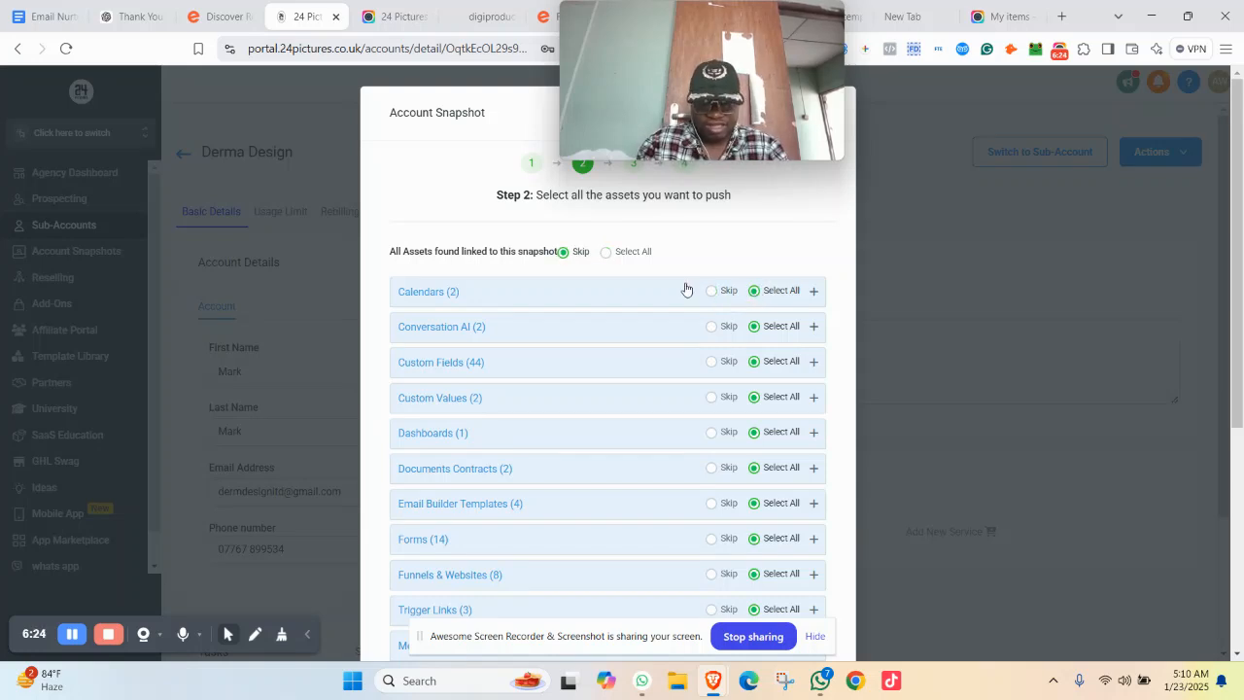
{"action": "left_click", "coordinate": [610, 253]}
Go back from the asset selection to the snapshot choice and cancel loading the snapshot.
{"action": "scroll", "coordinate": [705, 311], "scroll_direction": "down", "scroll_amount": 4}
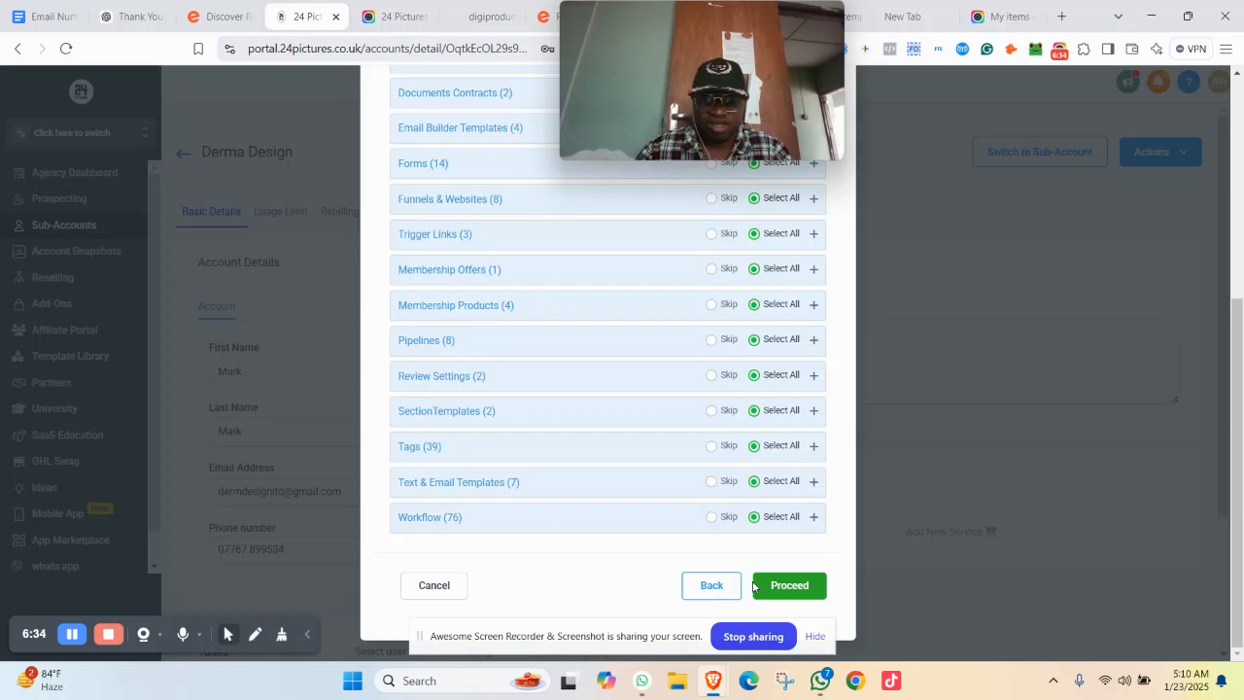
{"action": "left_click", "coordinate": [692, 584]}
{"action": "left_click", "coordinate": [470, 366]}
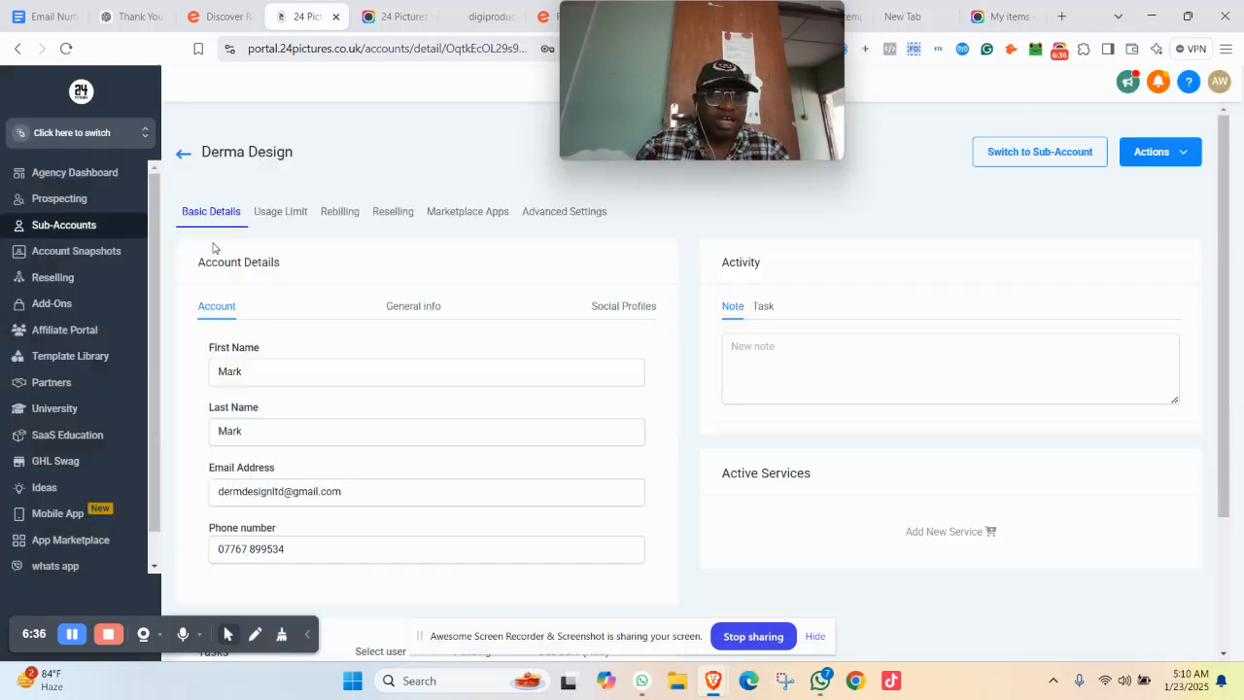
Look through the sub-accounts available in the account switcher, then close it without switching.
{"action": "left_click", "coordinate": [97, 132]}
{"action": "scroll", "coordinate": [291, 333], "scroll_direction": "down", "scroll_amount": 5}
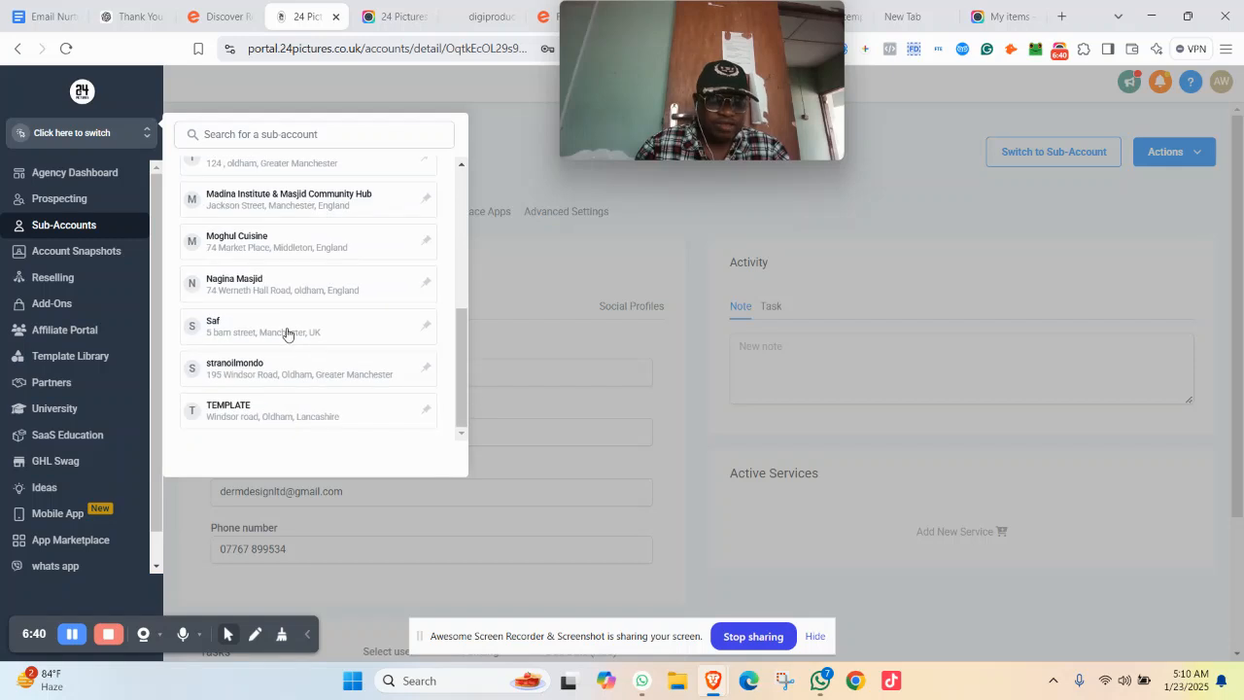
{"action": "scroll", "coordinate": [289, 333], "scroll_direction": "up", "scroll_amount": 5}
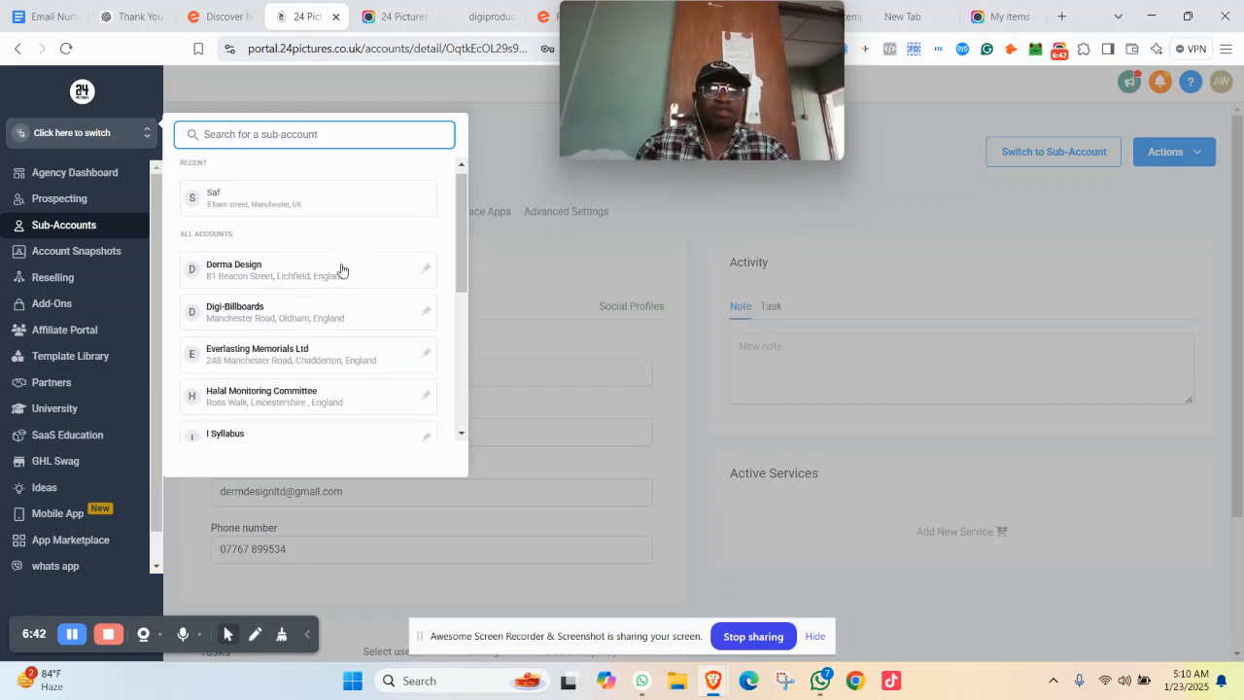
{"action": "left_click", "coordinate": [569, 248]}
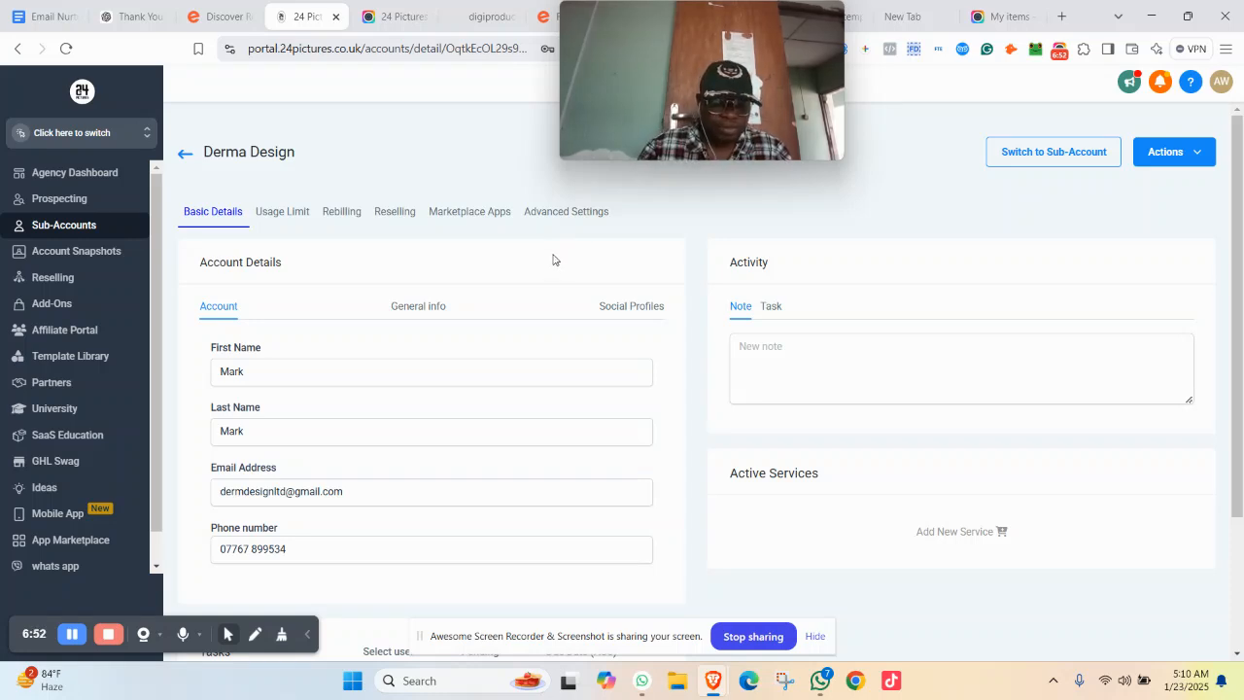
Open the copied snapshot share link in the empty browser tab and allow notifications for app.gohighlevel.com.
{"action": "left_click", "coordinate": [882, 20]}
{"action": "key", "text": "ctrl+v"}
{"action": "key", "text": "Return"}
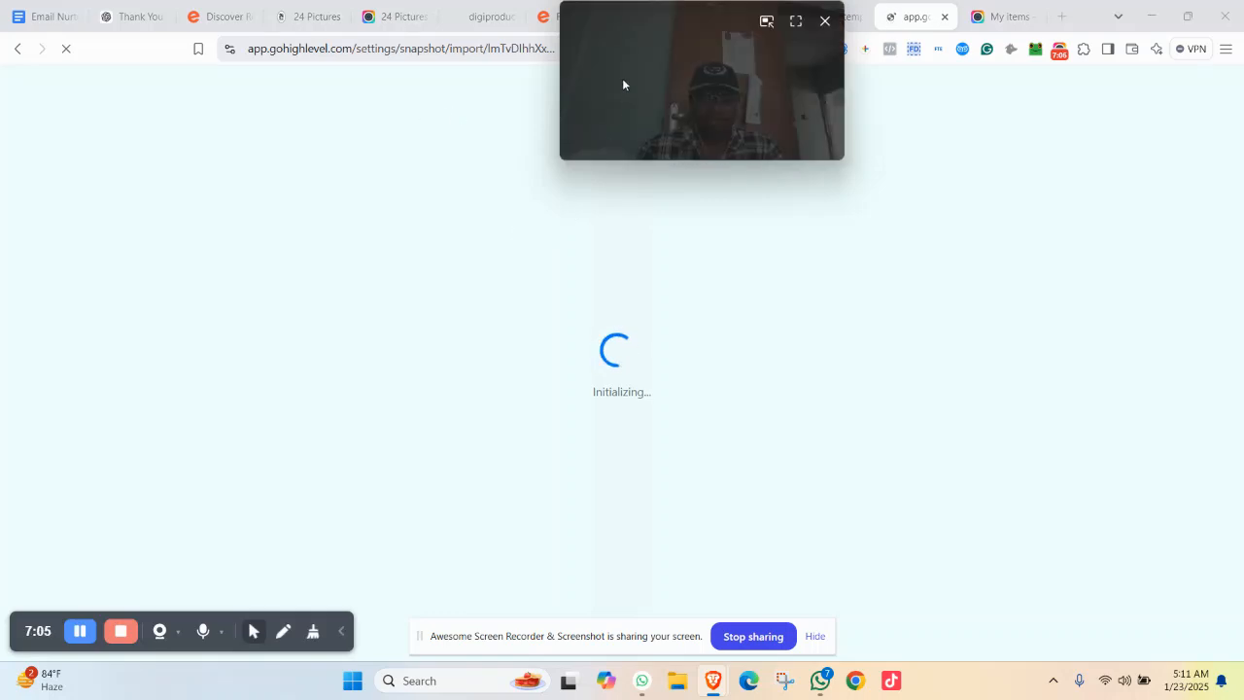
{"action": "left_click_drag", "start_coordinate": [605, 18], "coordinate": [970, 30]}
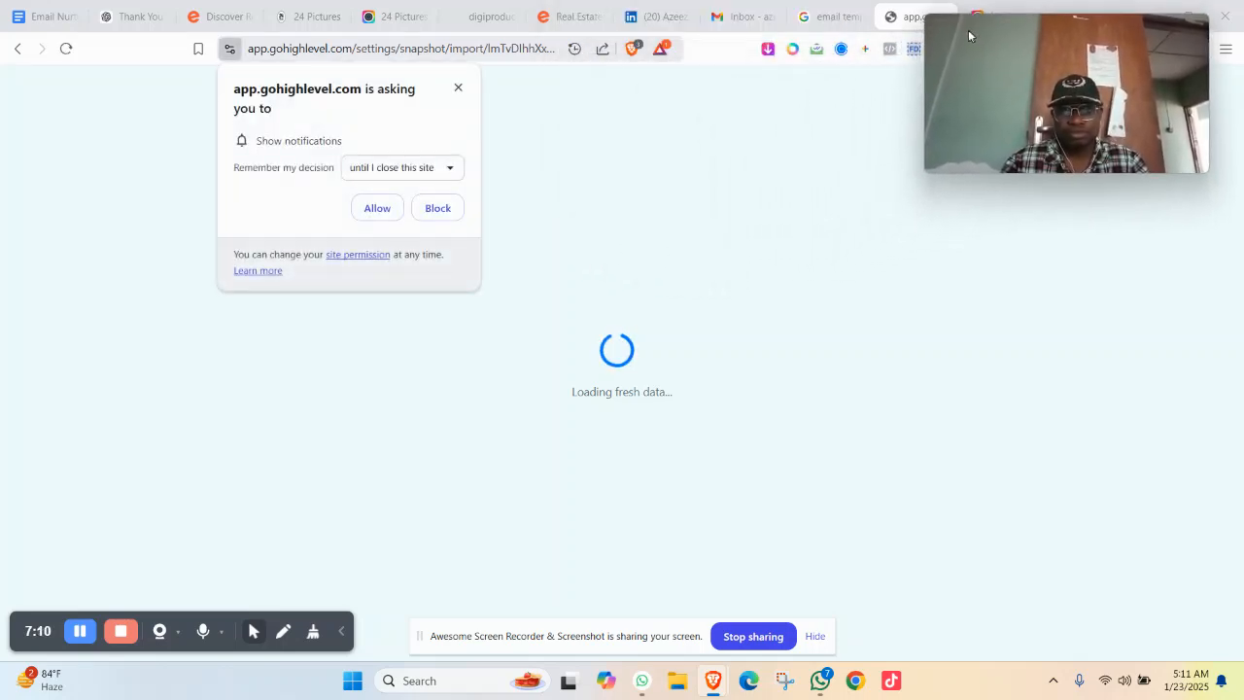
{"action": "left_click", "coordinate": [376, 209]}
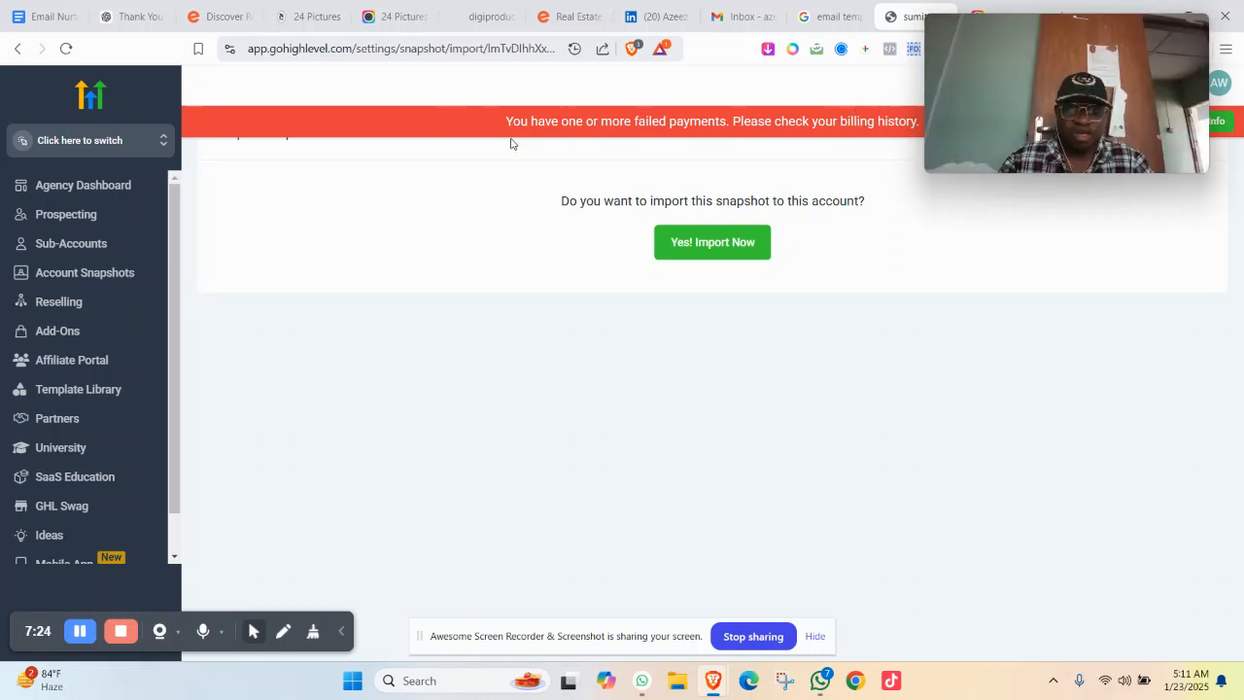
Close the snapshot import page without importing and return to the Derma Design client page.
{"action": "left_click_drag", "start_coordinate": [1046, 101], "coordinate": [1036, 232]}
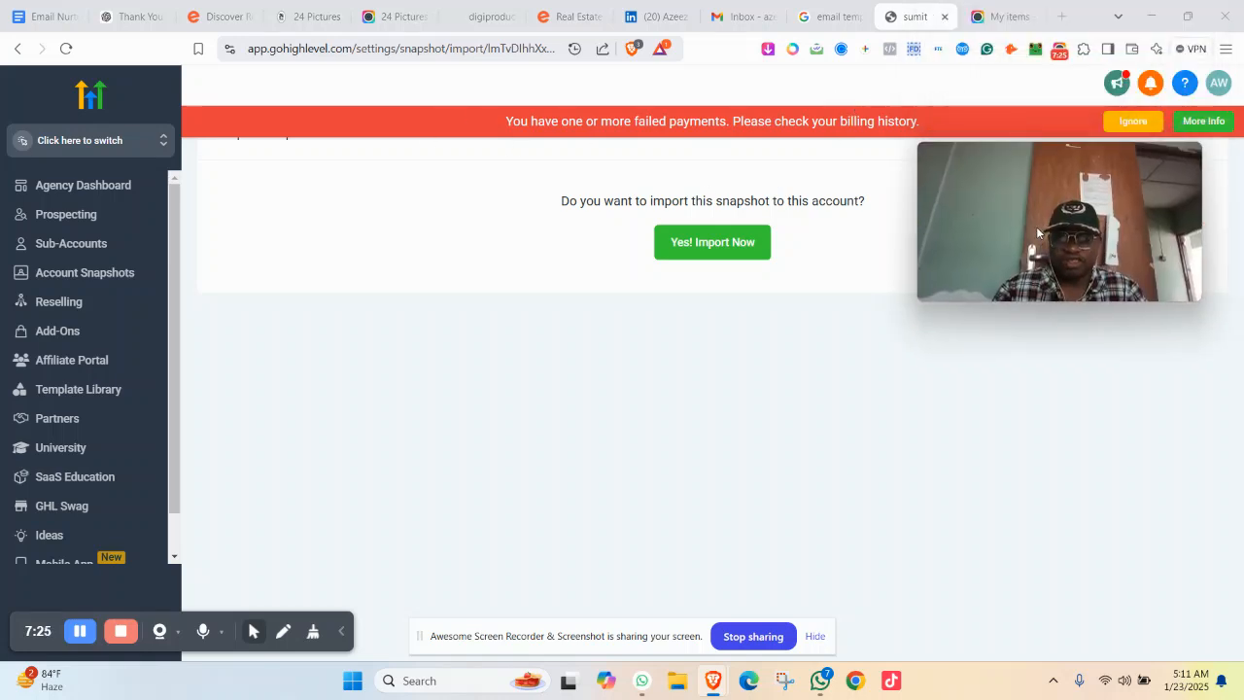
{"action": "left_click", "coordinate": [1133, 121]}
{"action": "left_click", "coordinate": [943, 17]}
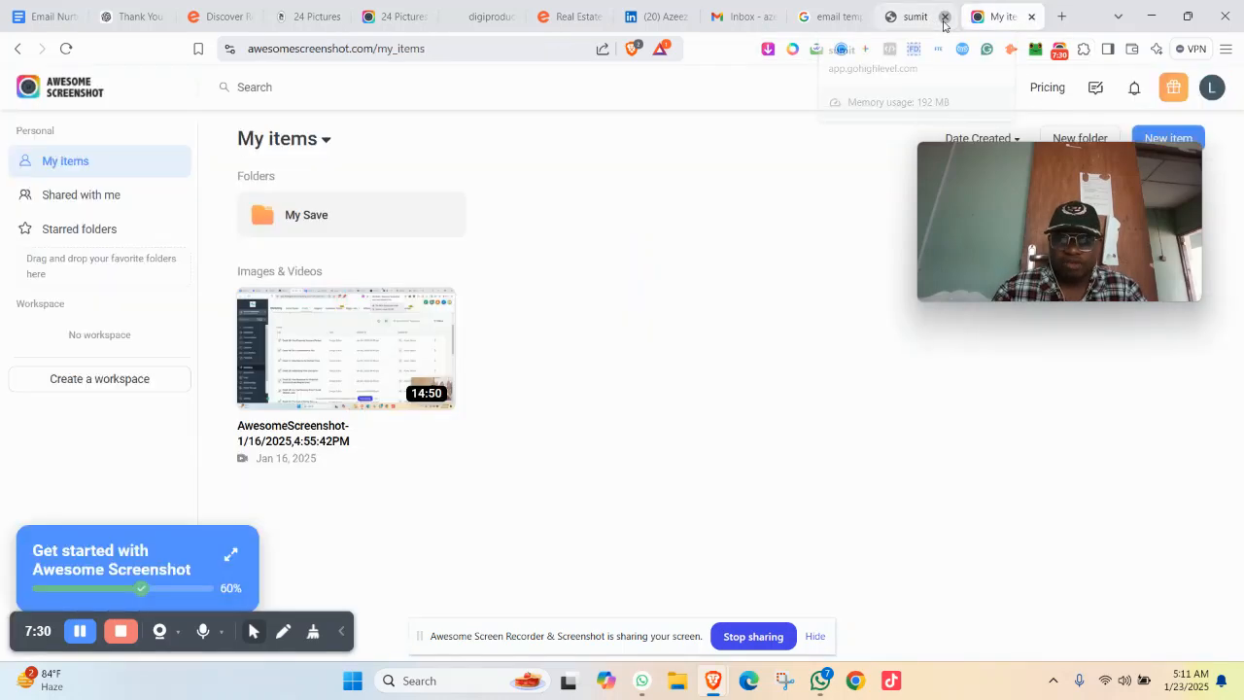
{"action": "left_click", "coordinate": [792, 16]}
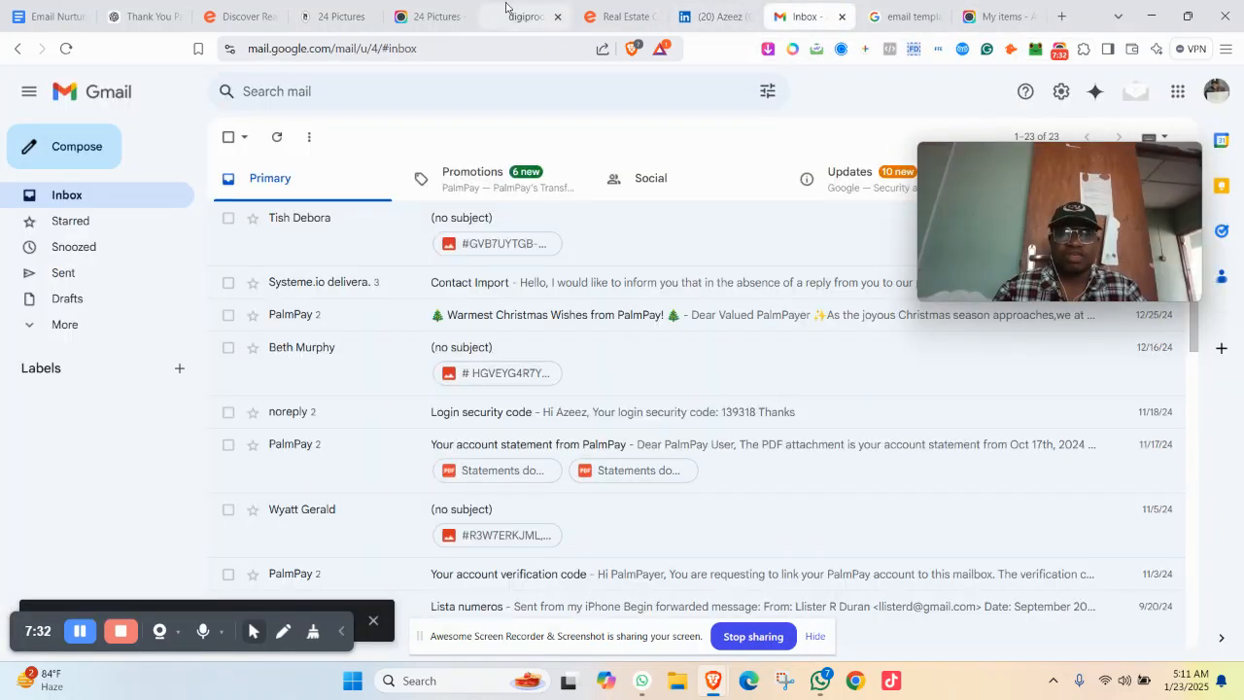
{"action": "left_click", "coordinate": [435, 16]}
{"action": "left_click", "coordinate": [335, 17]}
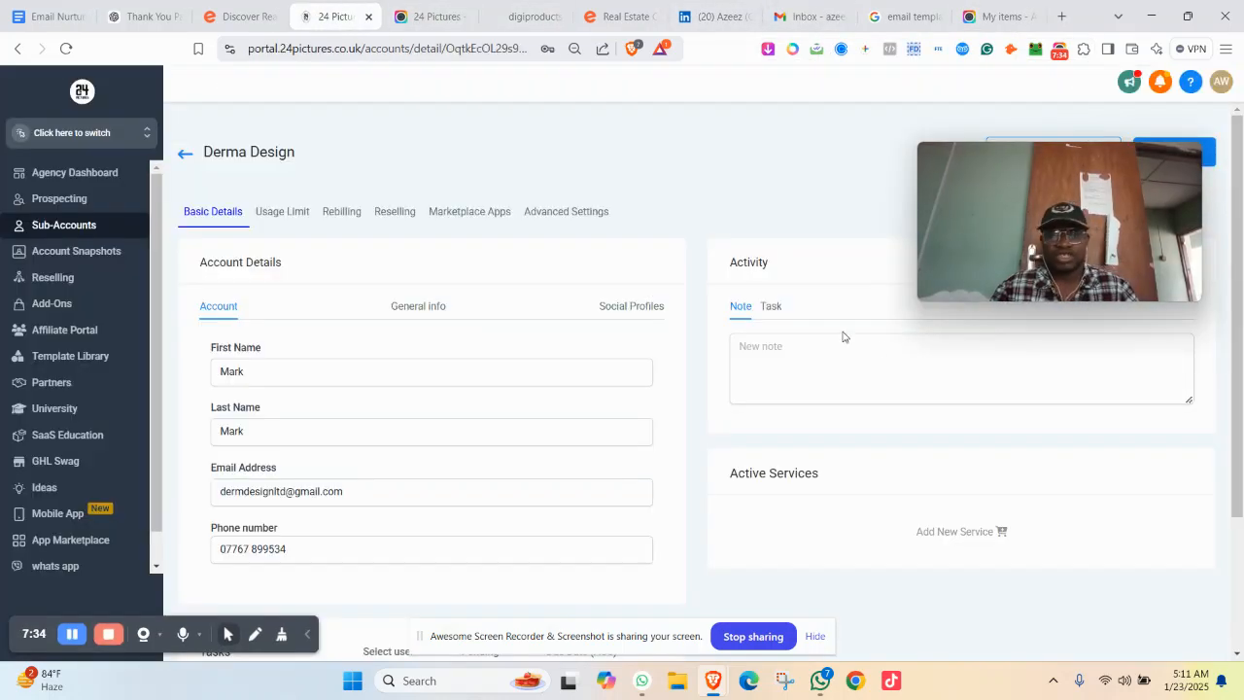
{"action": "mouse_move", "coordinate": [949, 255]}
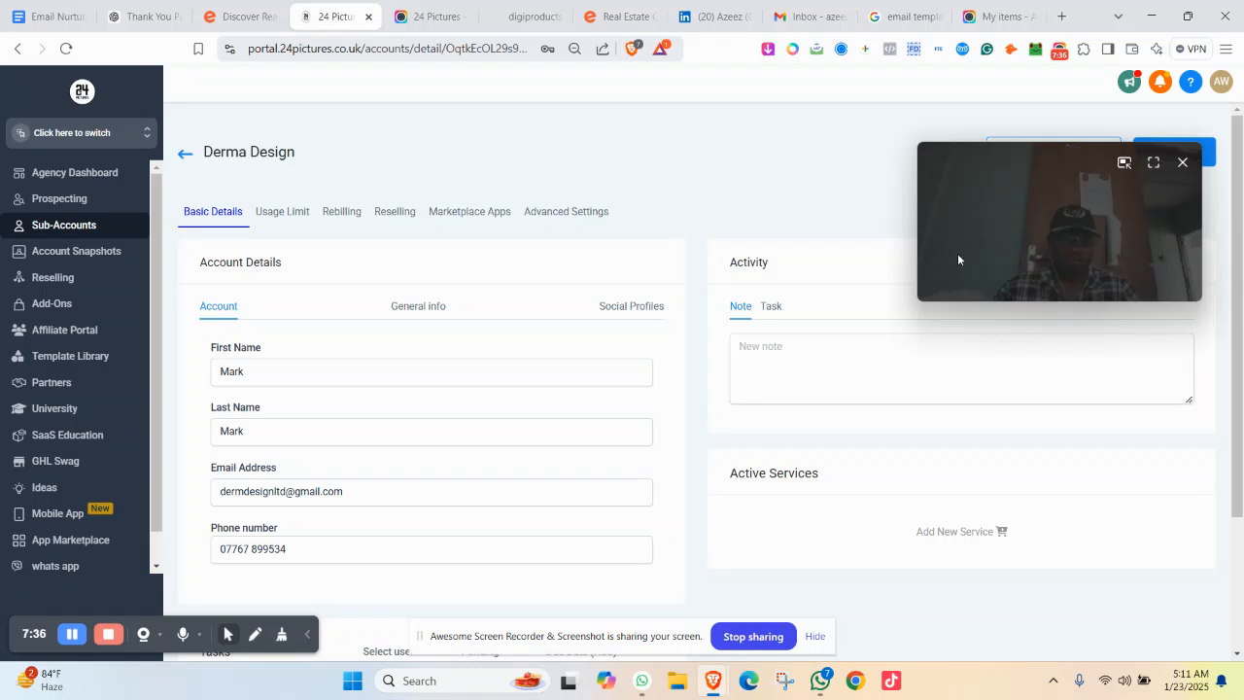
{"action": "scroll", "coordinate": [292, 269], "scroll_direction": "down", "scroll_amount": 2}
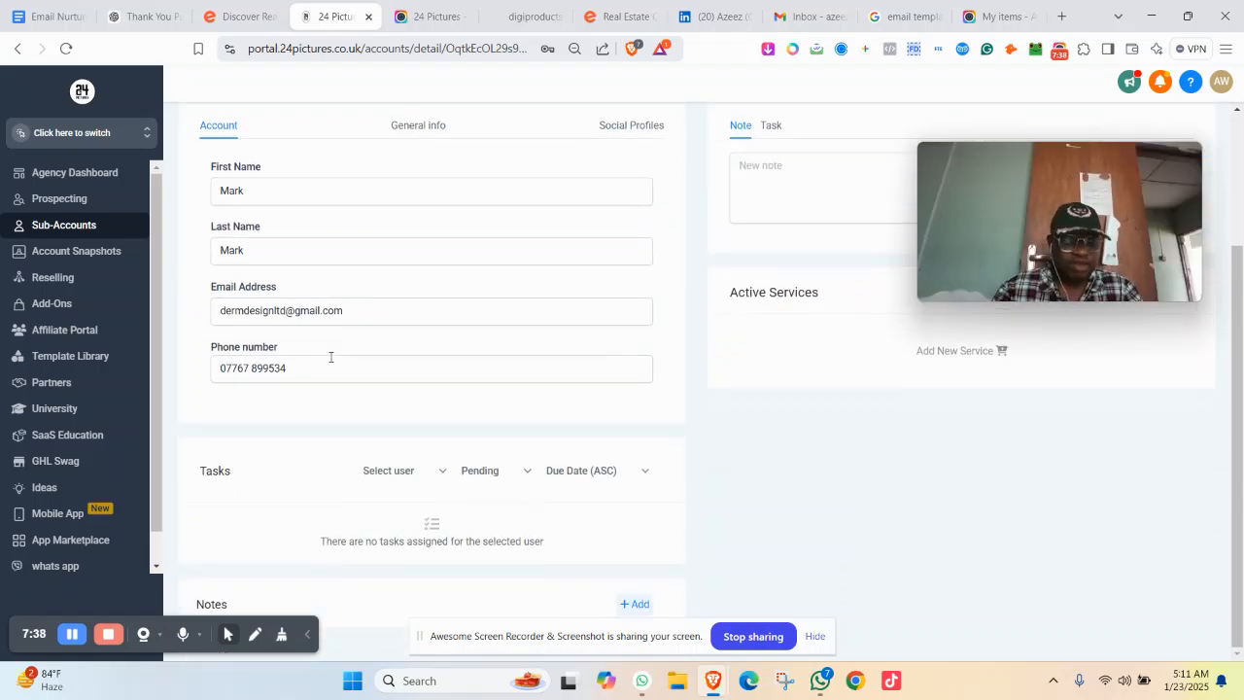
{"action": "mouse_move", "coordinate": [1008, 238]}
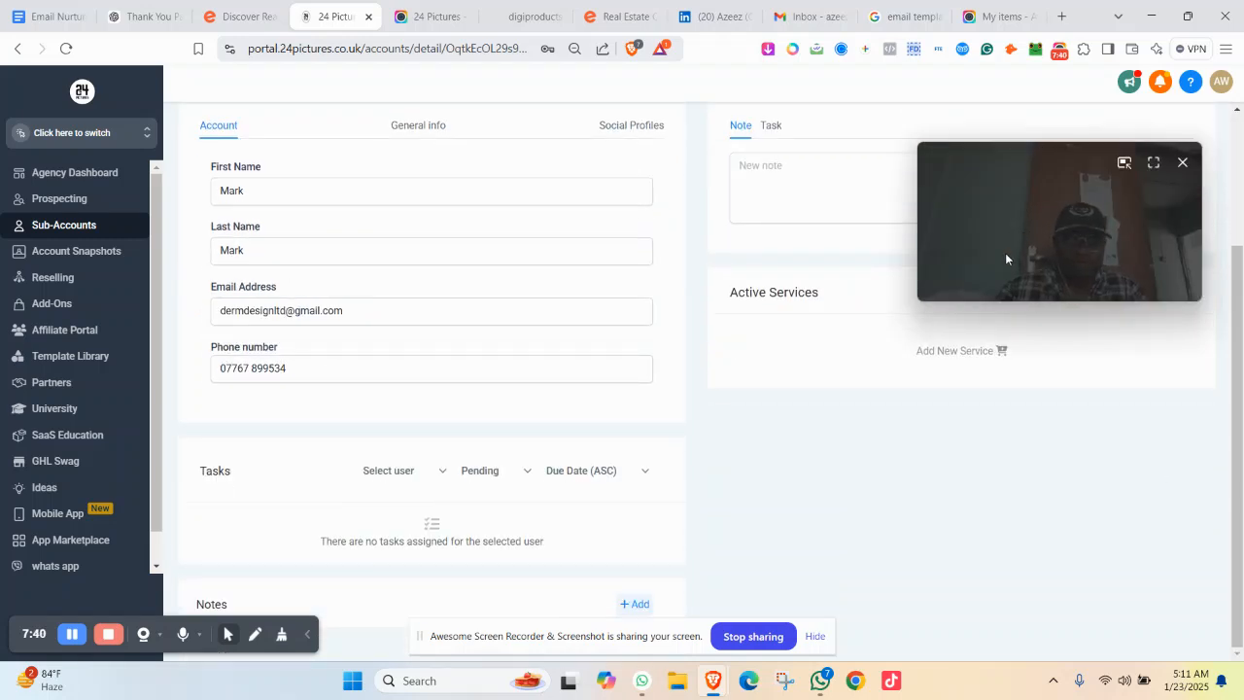
{"action": "left_click", "coordinate": [1079, 238]}
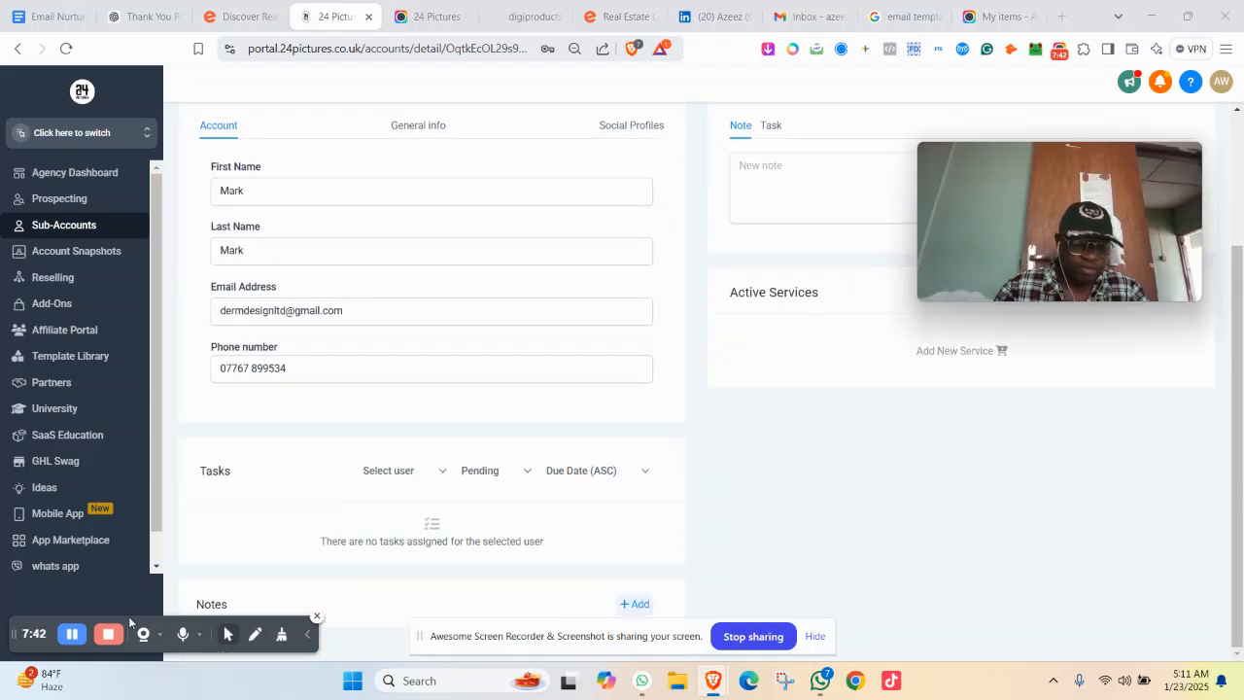